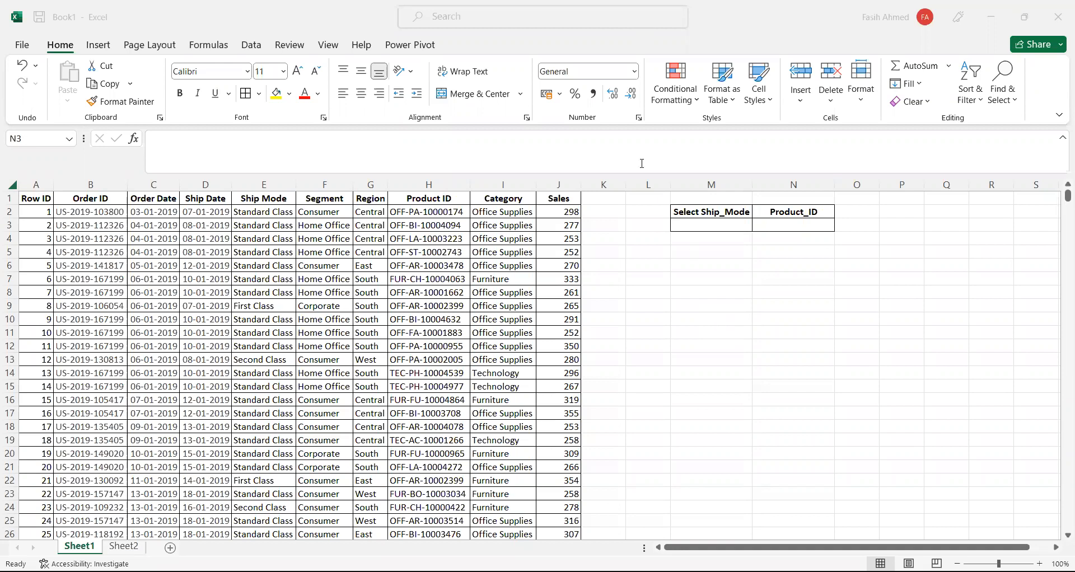
pyautogui.click(635, 71)
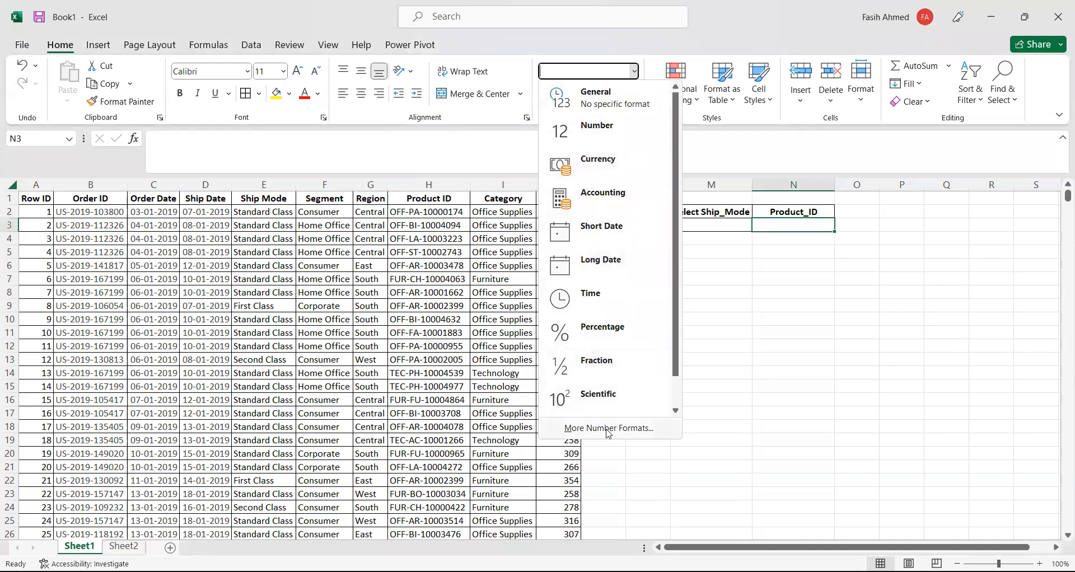
pyautogui.click(721, 229)
pyautogui.click(717, 228)
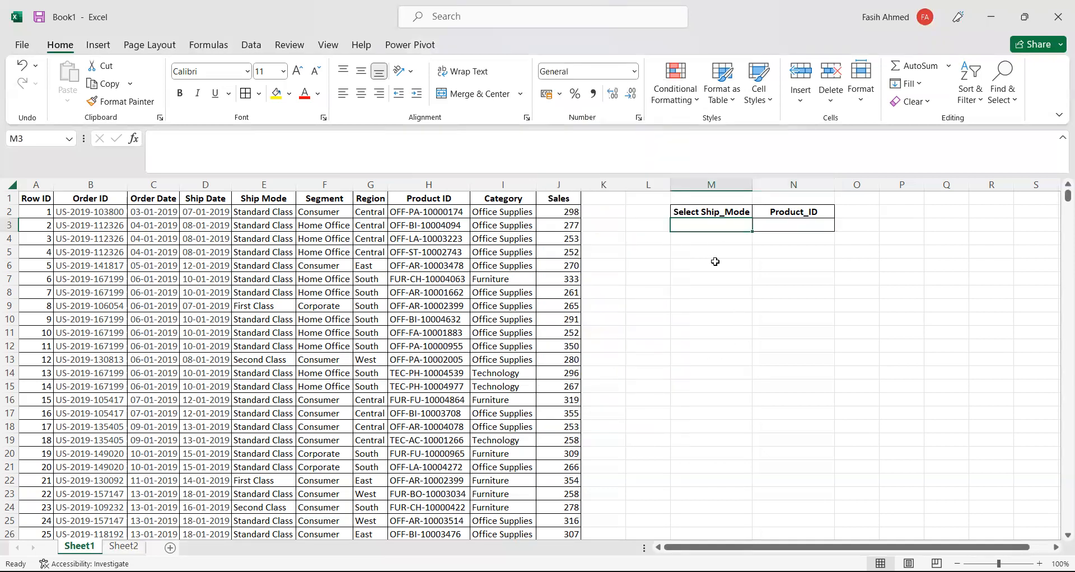
pyautogui.click(710, 211)
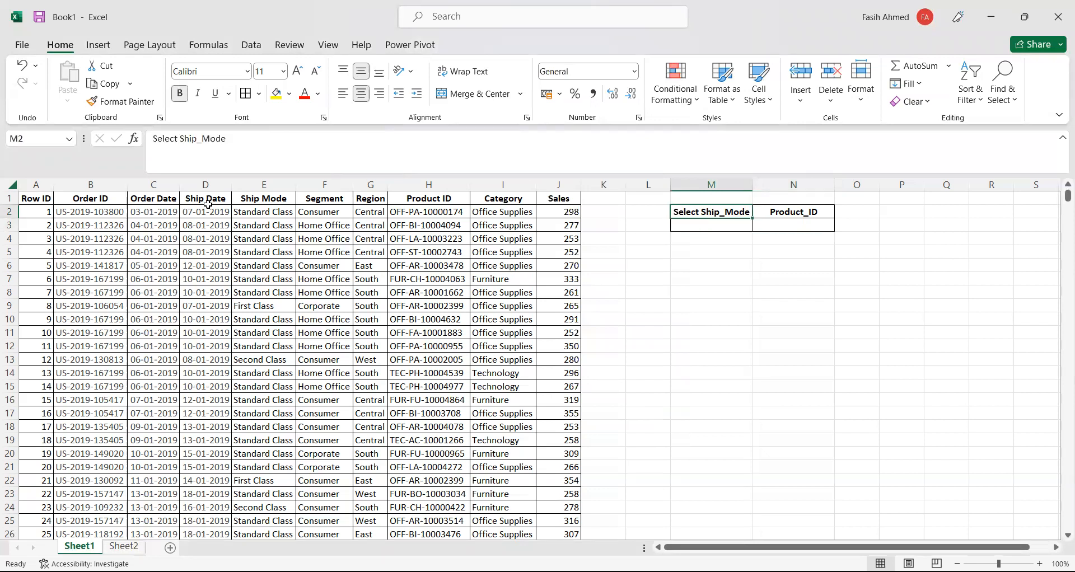
# Examine the dataset's header row, the Ship Mode column entries and the Select Ship_Mode input area.
pyautogui.click(255, 199)
pyautogui.click(23, 199)
pyautogui.moveTo(105, 200); pyautogui.dragTo(556, 214)
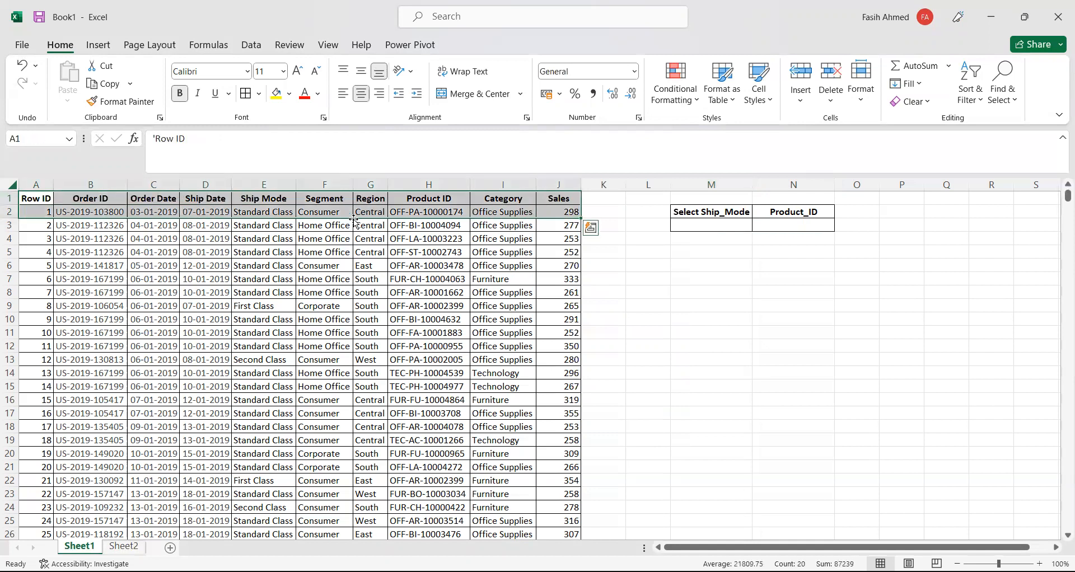
pyautogui.click(275, 199)
pyautogui.press('Down')
pyautogui.press('Down')
pyautogui.press('Down')
pyautogui.press('Down')
pyautogui.press('Down')
pyautogui.press('Down')
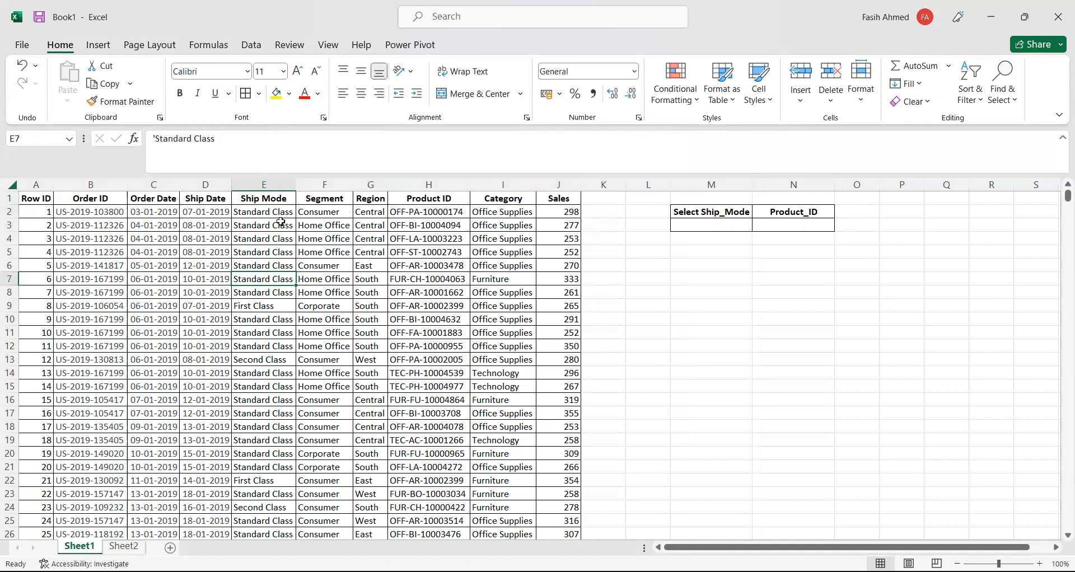
pyautogui.moveTo(280, 212); pyautogui.dragTo(263, 311)
pyautogui.click(264, 308)
pyautogui.click(263, 321)
pyautogui.scroll(-8, 266, 470)
pyautogui.scroll(-5, 266, 464)
pyautogui.scroll(13, 269, 425)
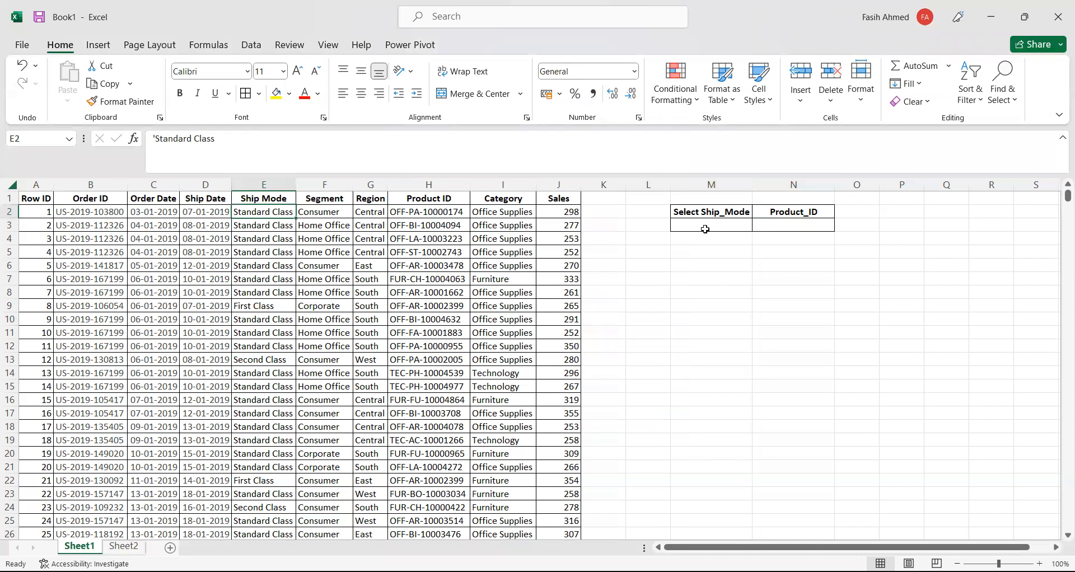
pyautogui.click(722, 224)
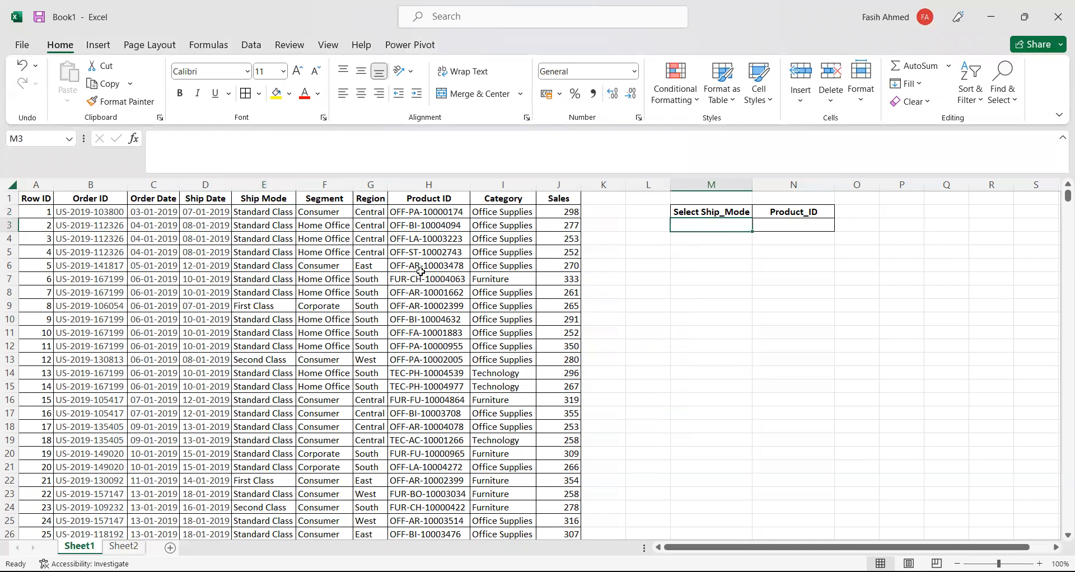
pyautogui.moveTo(285, 216); pyautogui.dragTo(287, 348)
pyautogui.click(697, 248)
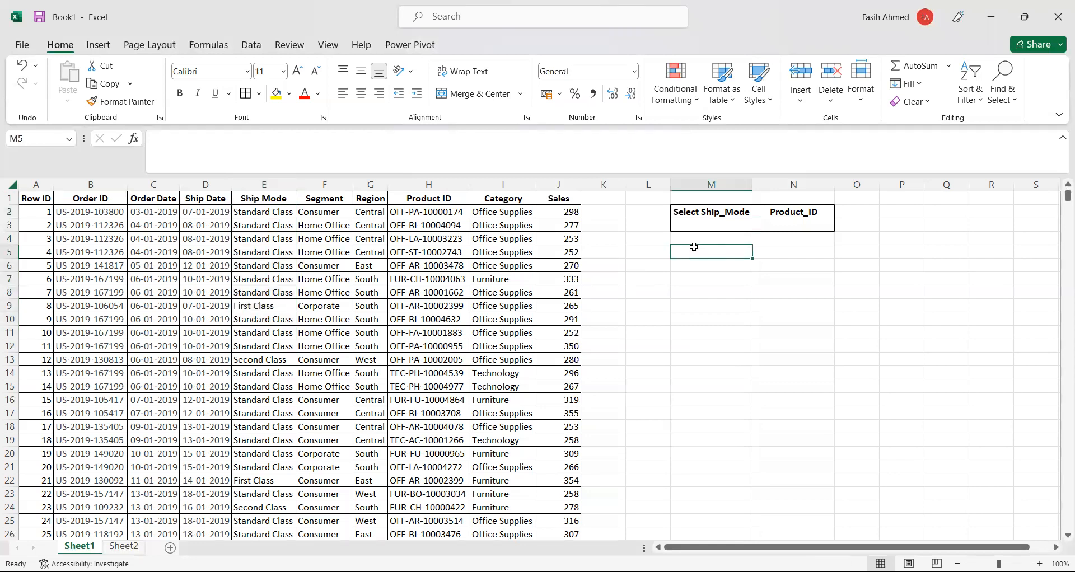
pyautogui.click(274, 184)
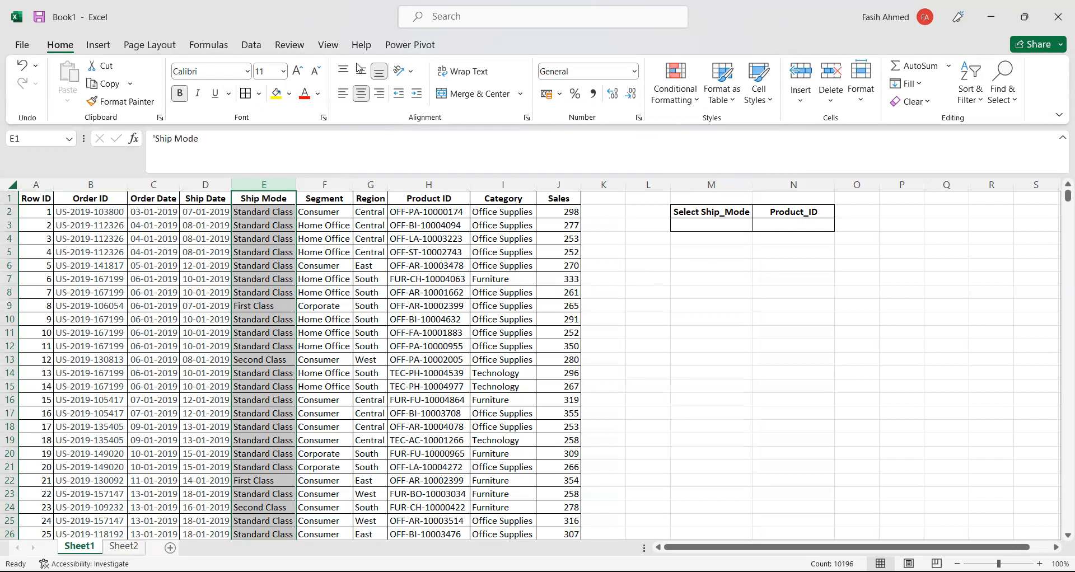
# Enter =UNIQUE(E2:E10195) in cell L6 to list the distinct ship modes.
pyautogui.click(710, 225)
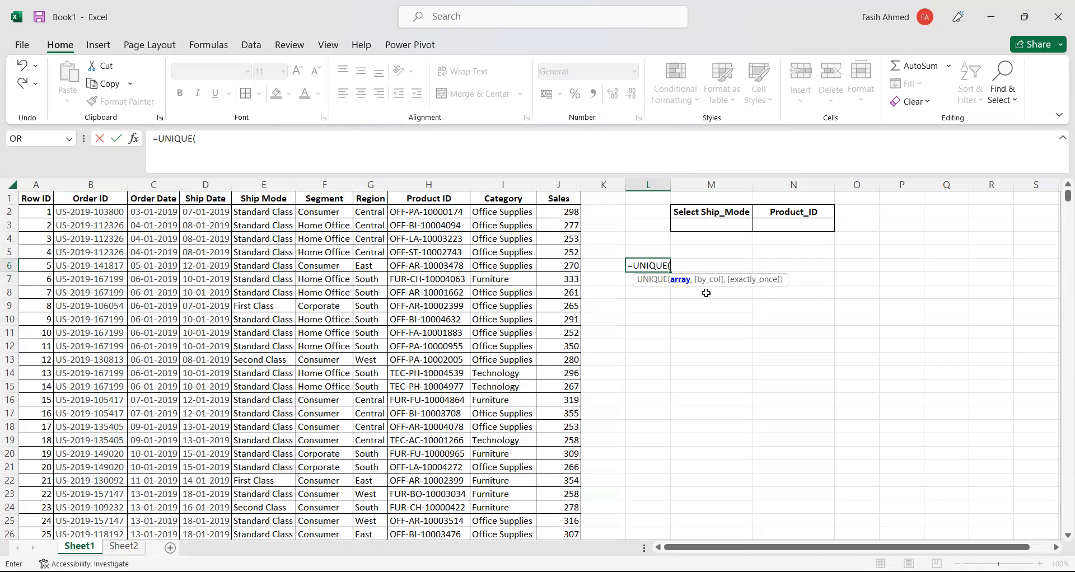
pyautogui.click(255, 212)
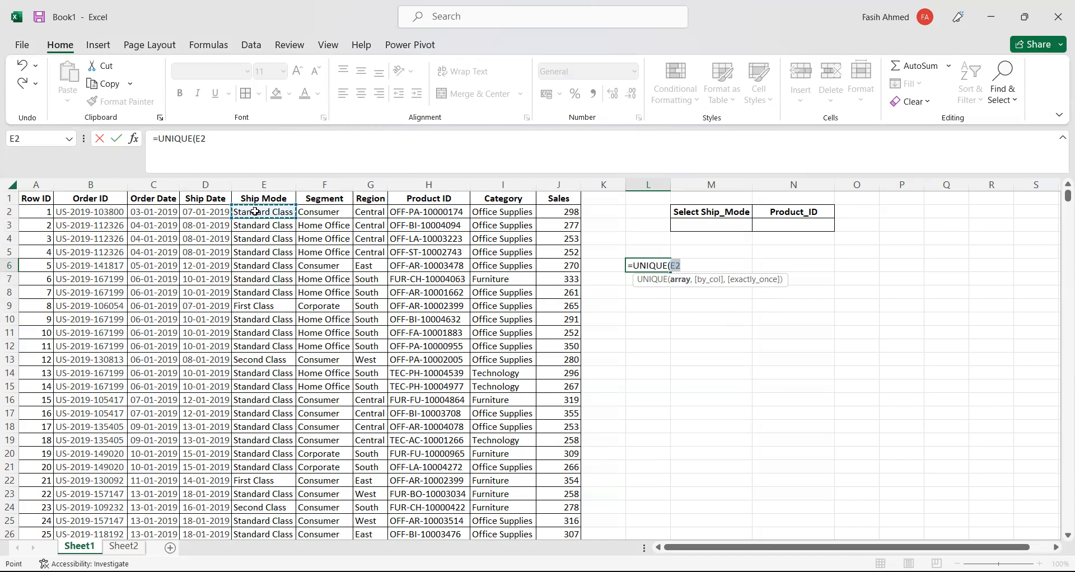
pyautogui.hotkey('ctrl', 'shift', 'Down')
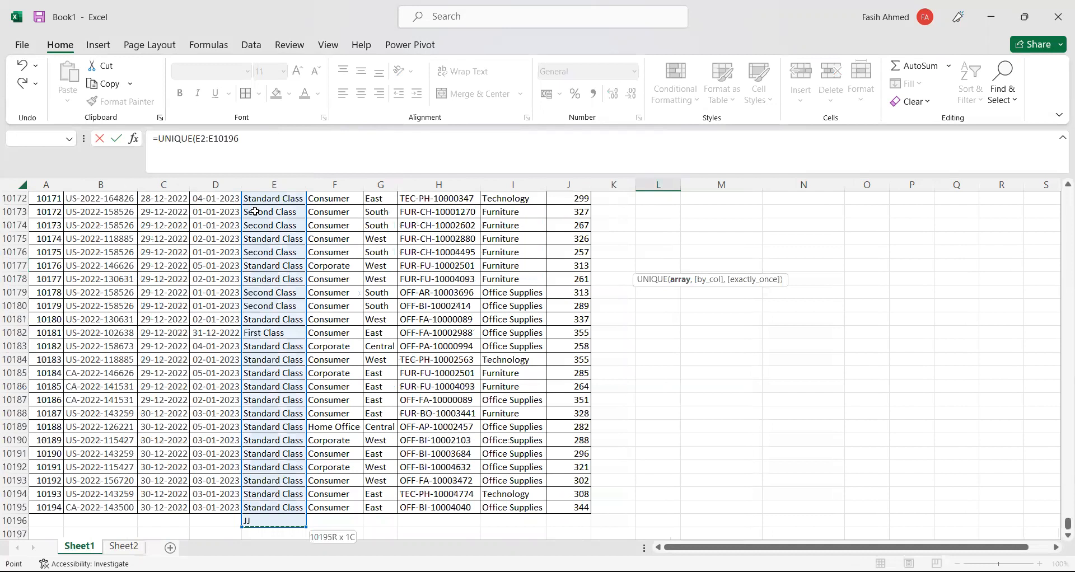
pyautogui.hotkey('shift', 'Up')
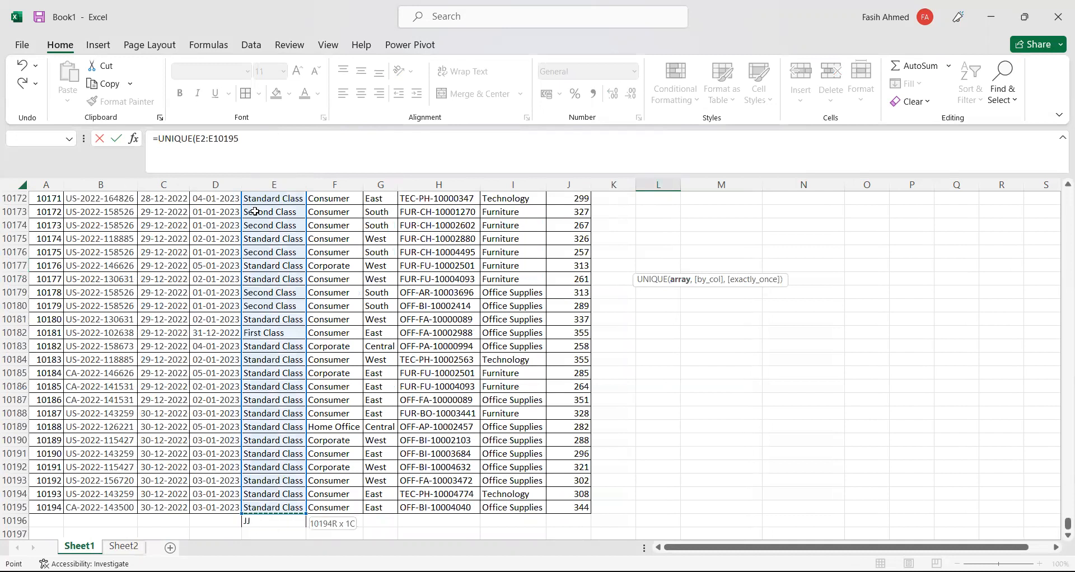
pyautogui.press('Return')
pyautogui.scroll(2, 672, 235)
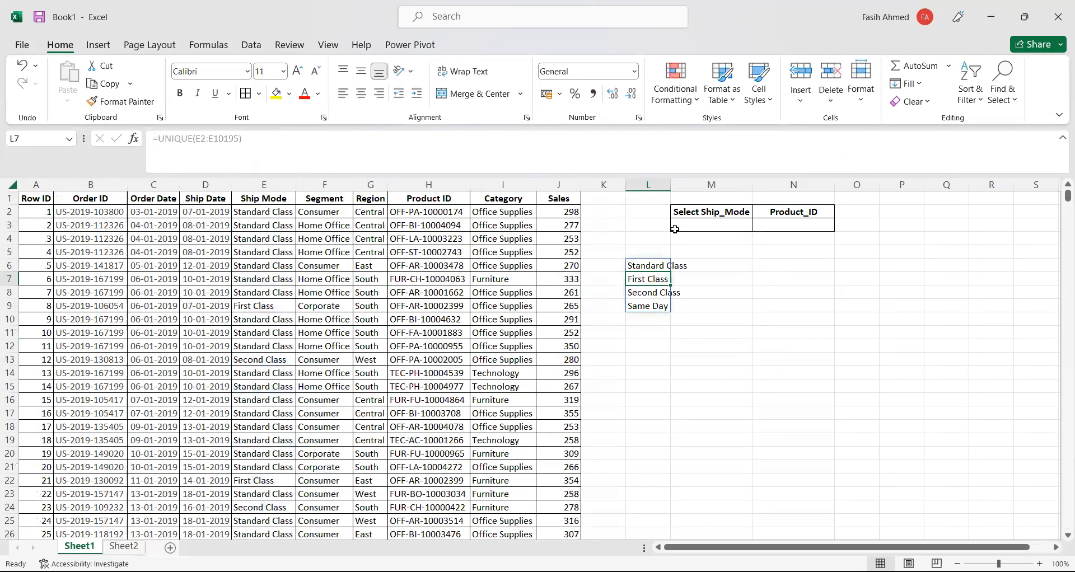
# Auto-fit the width of column L to its ship mode names and look over the list.
pyautogui.click(689, 267)
pyautogui.click(643, 265)
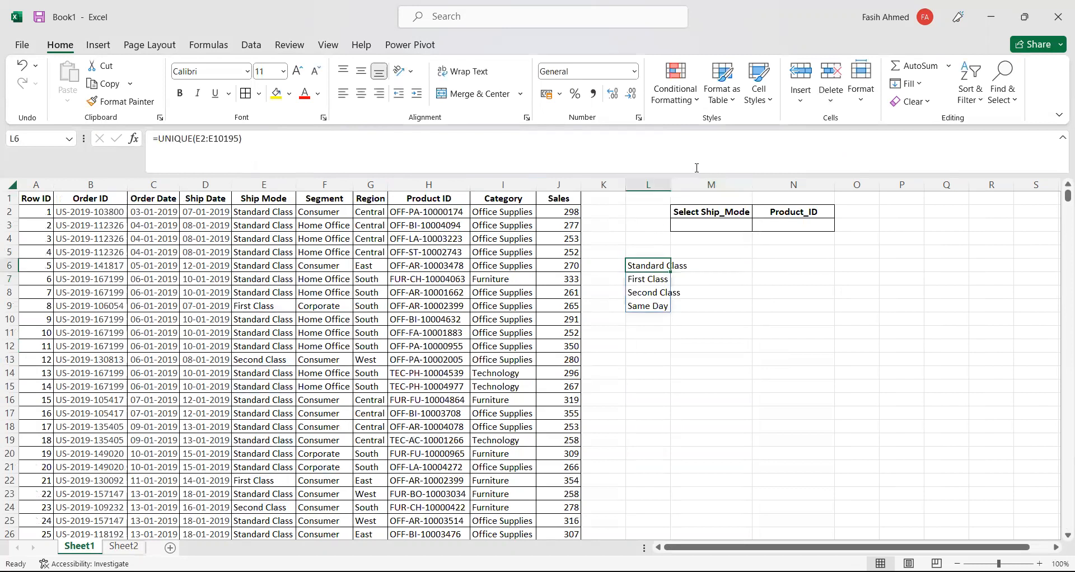
pyautogui.doubleClick(671, 184)
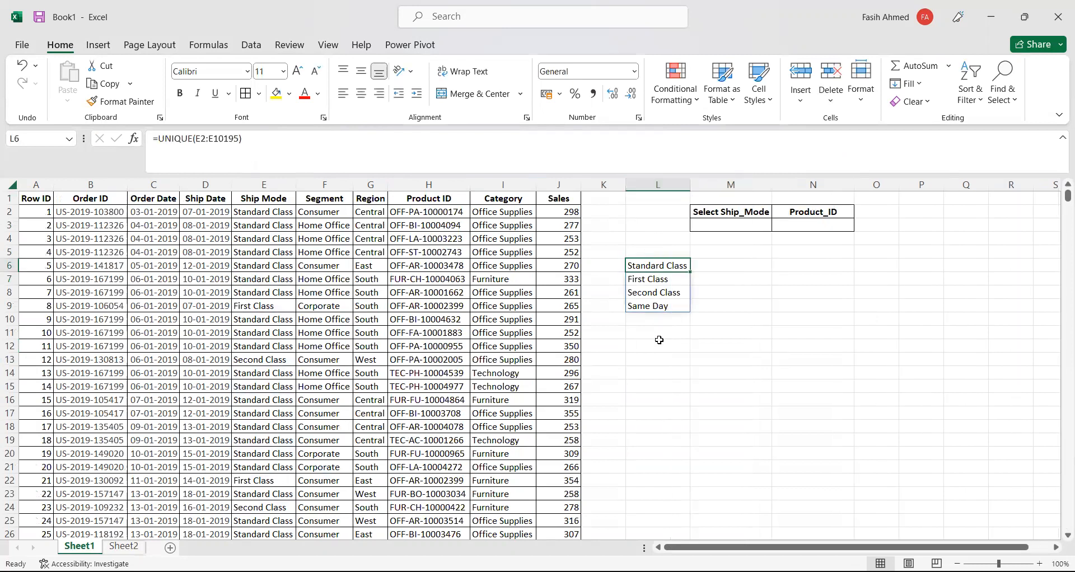
pyautogui.click(709, 268)
pyautogui.click(664, 264)
pyautogui.click(723, 261)
pyautogui.moveTo(655, 265); pyautogui.dragTo(657, 312)
pyautogui.click(717, 279)
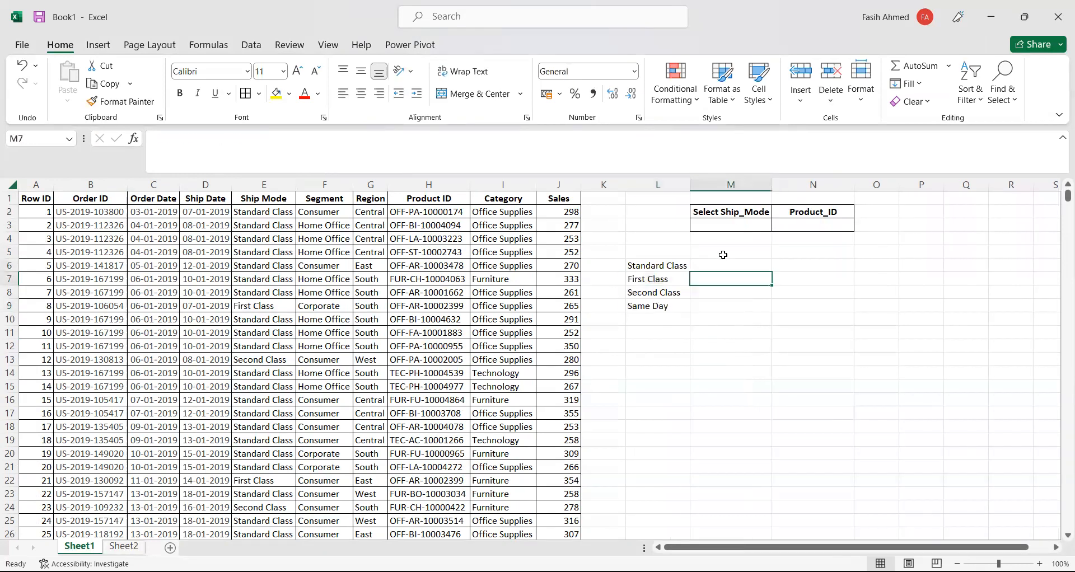
# Start data validation for the empty cell M3 under Select Ship_Mode and allow List values.
pyautogui.click(732, 226)
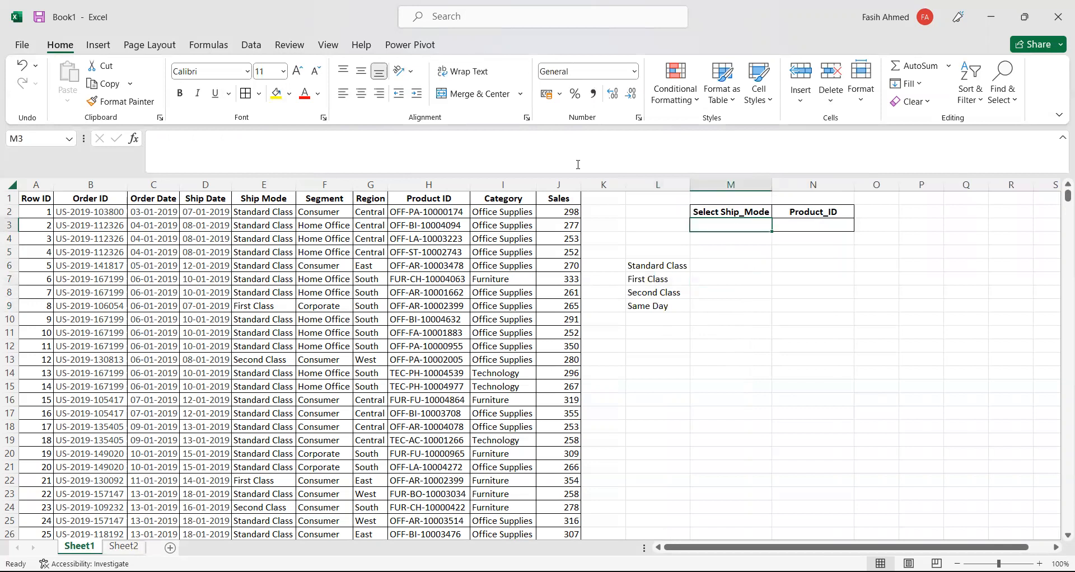
pyautogui.click(252, 46)
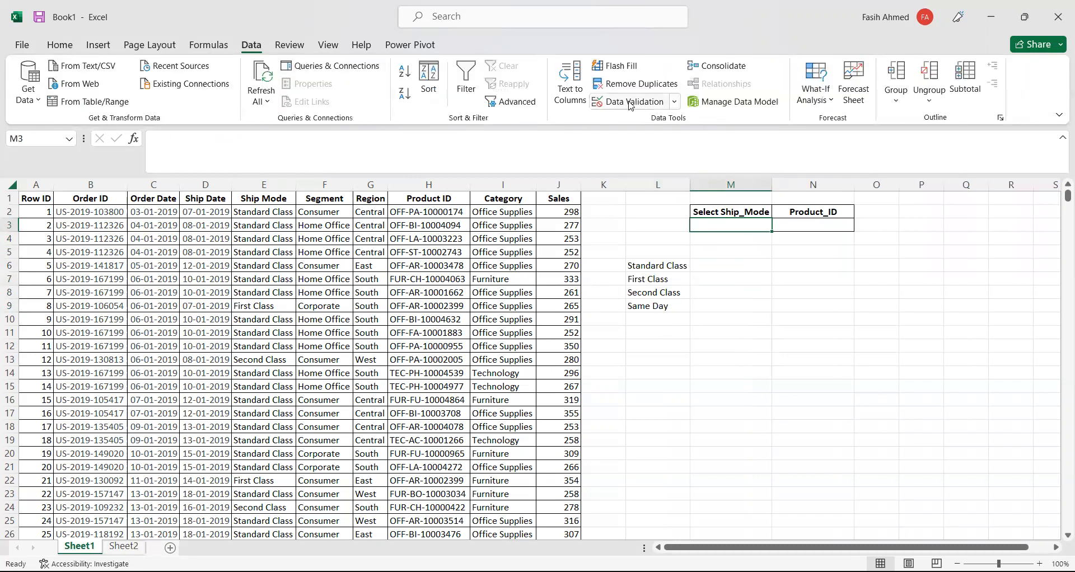
pyautogui.click(631, 103)
pyautogui.click(546, 157)
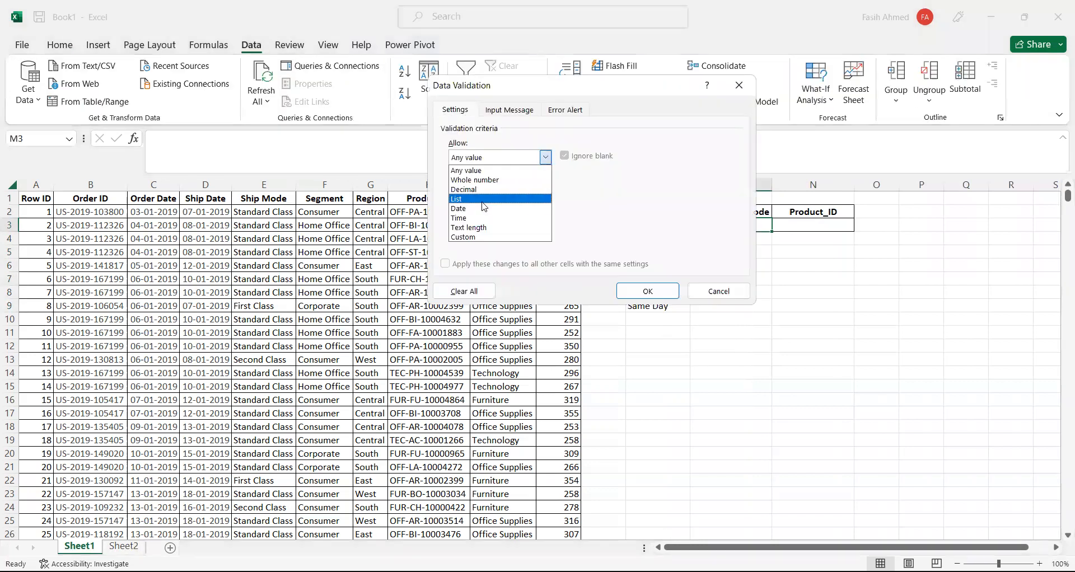
pyautogui.click(484, 208)
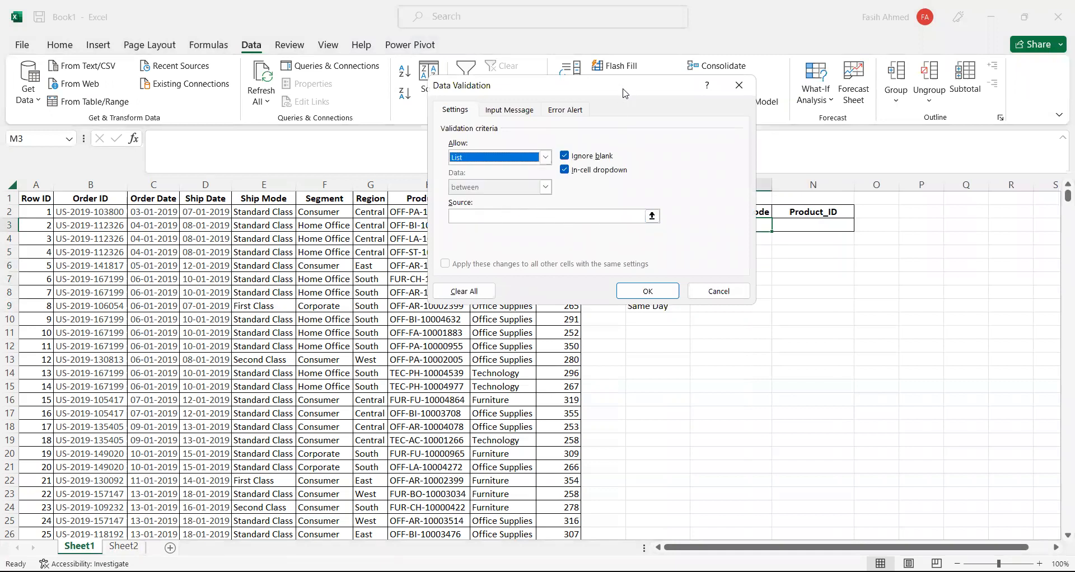
pyautogui.moveTo(625, 93); pyautogui.dragTo(902, 196)
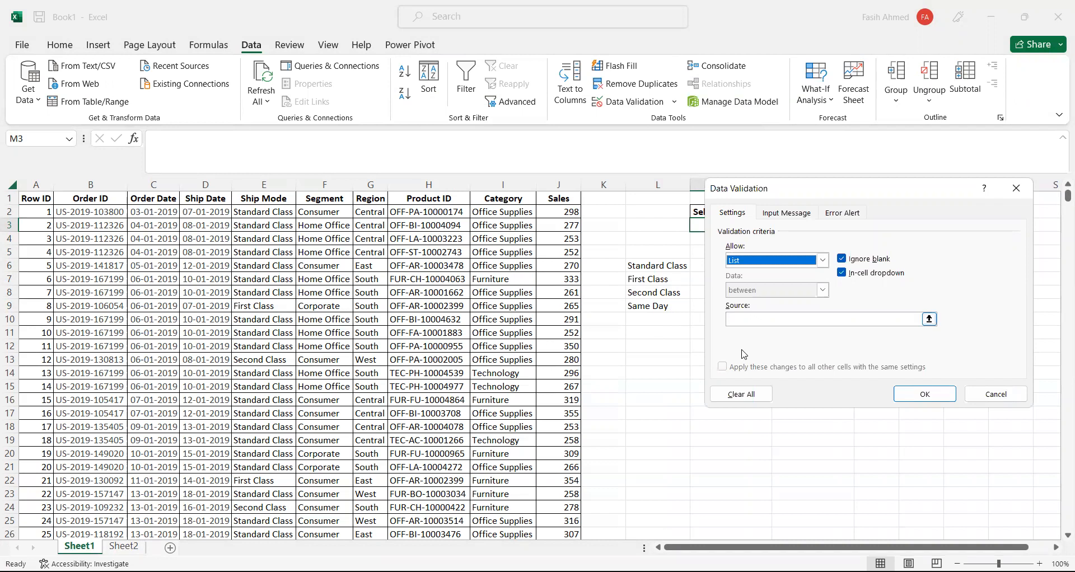
# Set the validation list source to =$L$6:$L$9 and apply it to cell M3.
pyautogui.moveTo(651, 266); pyautogui.dragTo(661, 305)
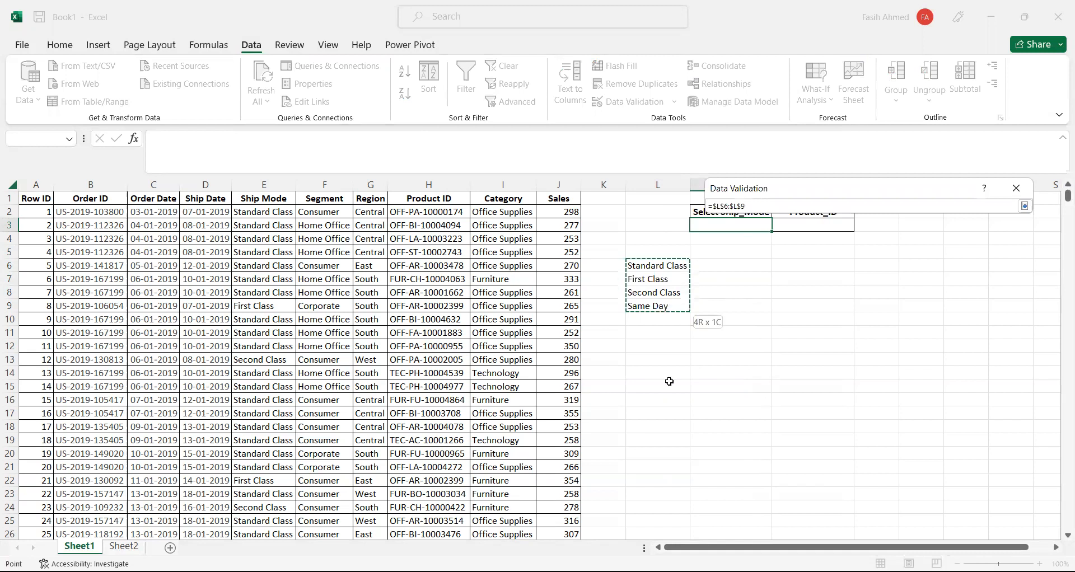
pyautogui.moveTo(670, 382); pyautogui.dragTo(671, 381)
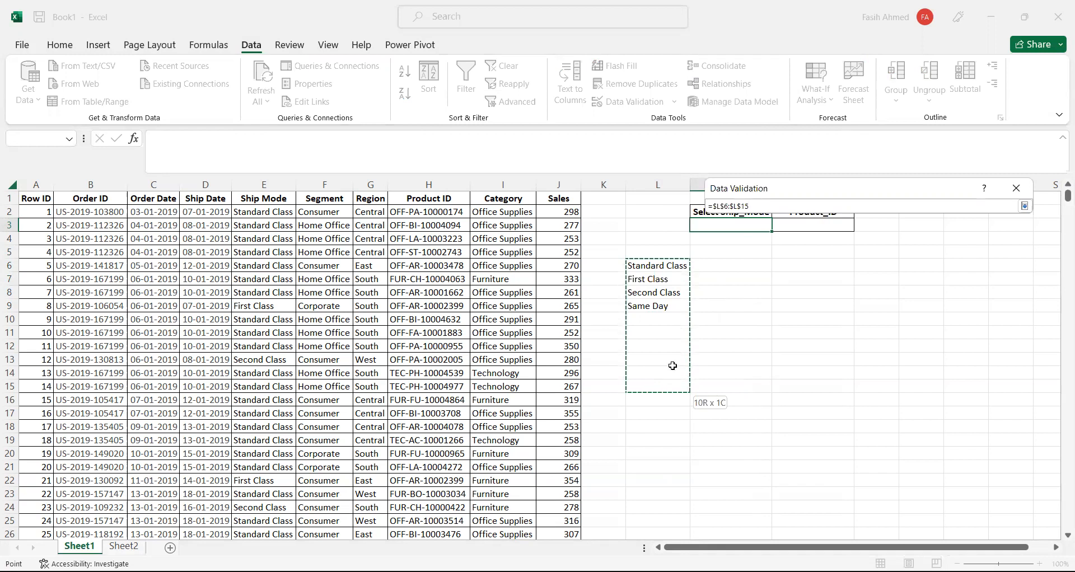
pyautogui.moveTo(672, 378); pyautogui.dragTo(670, 305)
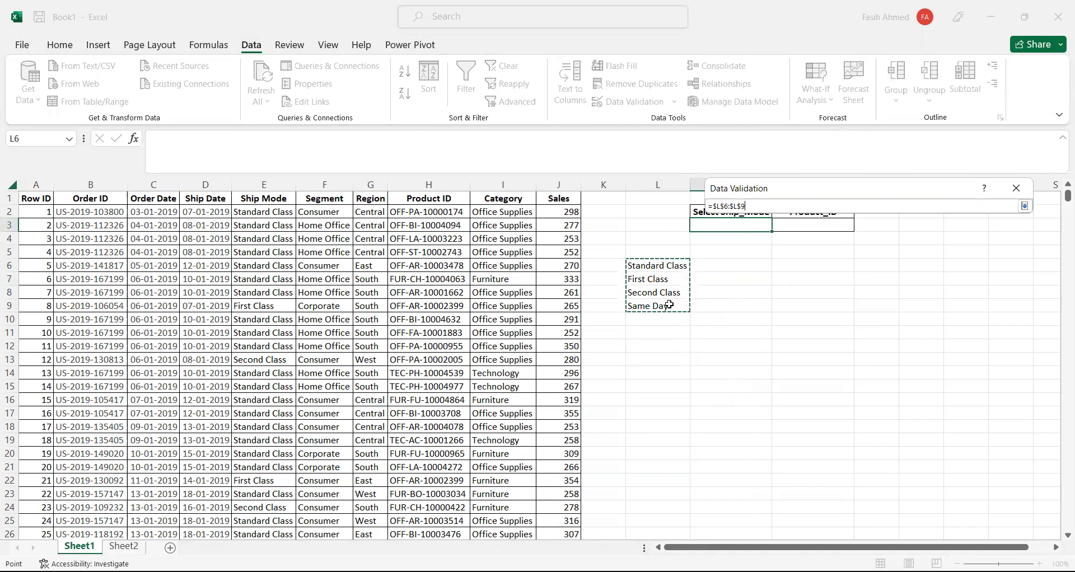
pyautogui.press('Return')
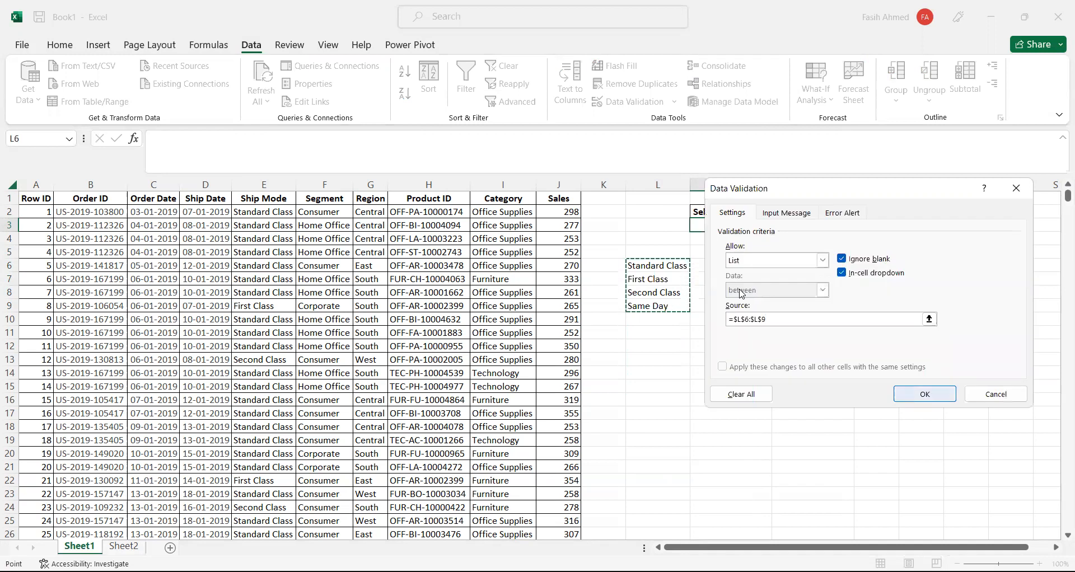
pyautogui.press('Return')
# Choose Standard Class, First Class, Second Class and finally Same Day in turn from the drop-down in M3.
pyautogui.hotkey('alt', 'Down')
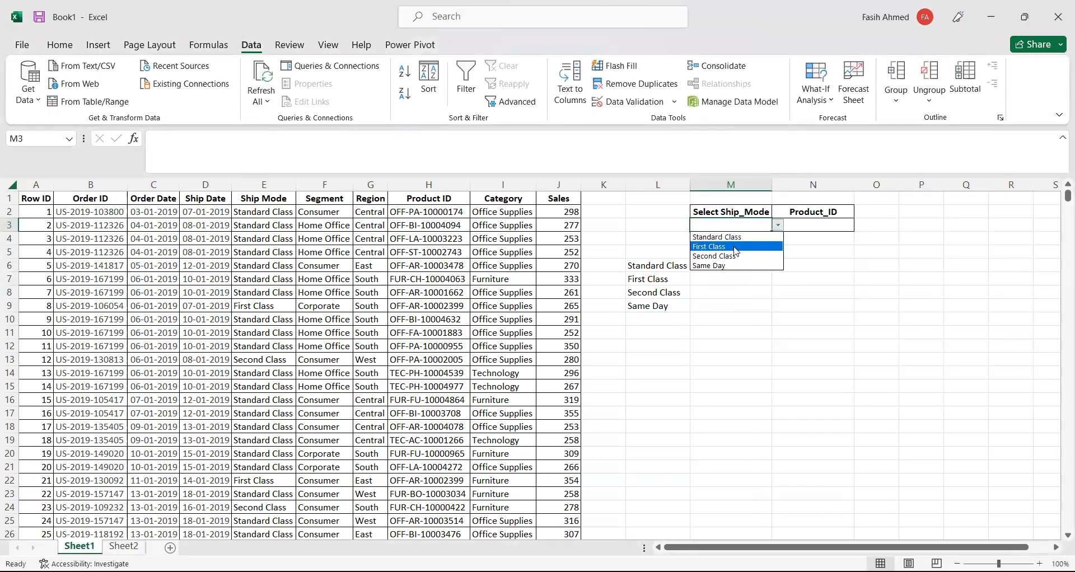
pyautogui.click(734, 237)
pyautogui.hotkey('alt', 'Down')
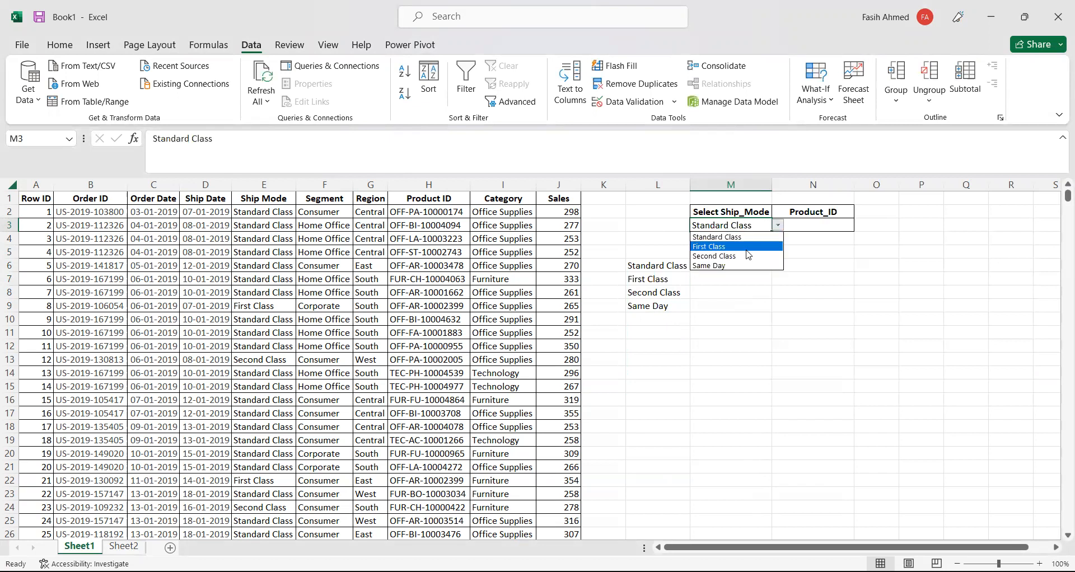
pyautogui.click(746, 248)
pyautogui.hotkey('alt', 'Down')
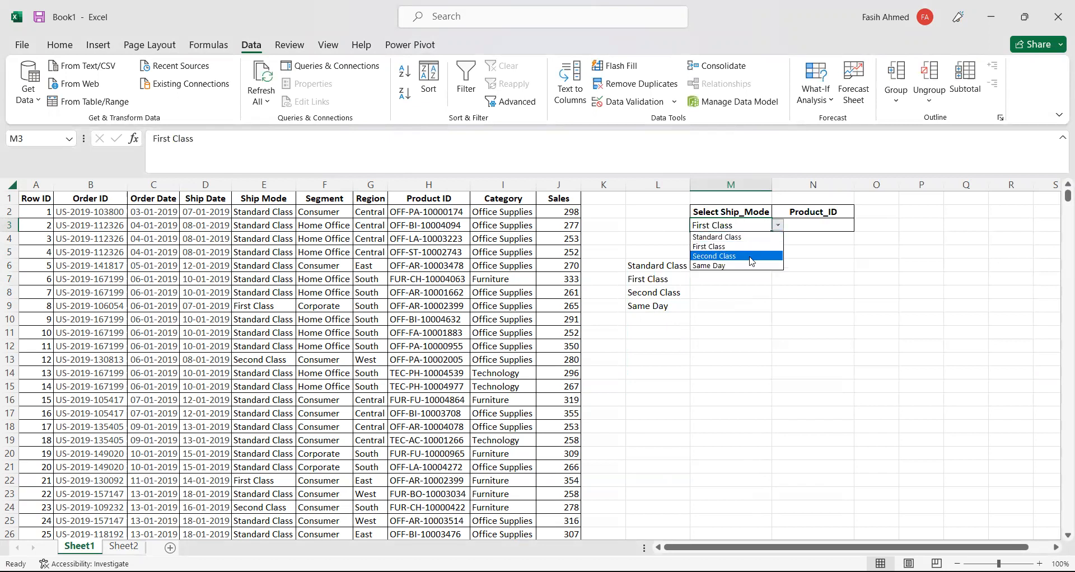
pyautogui.click(751, 256)
pyautogui.hotkey('alt', 'Down')
pyautogui.click(747, 265)
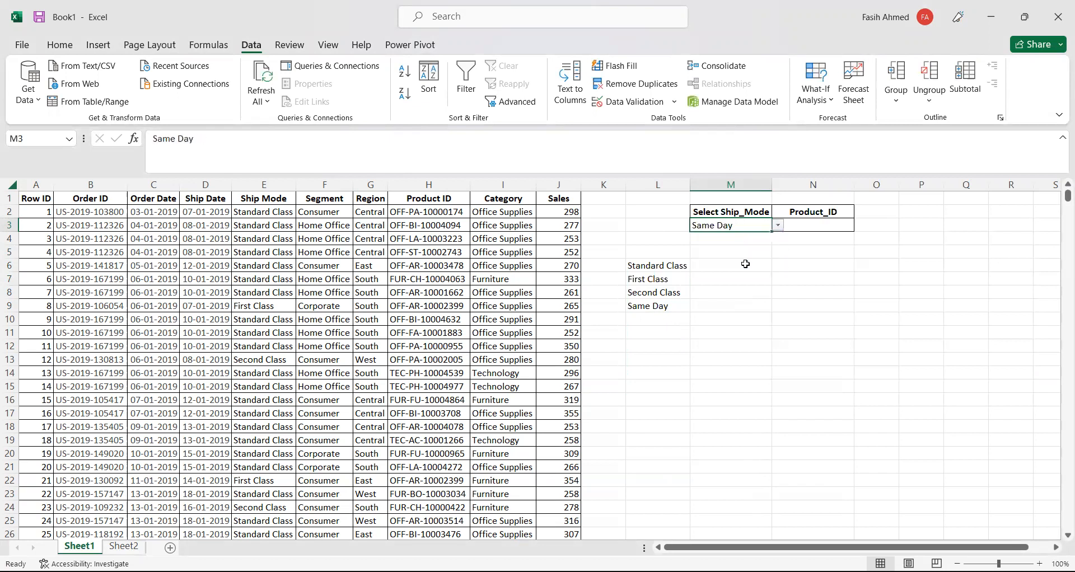
# Replace the first ship mode entry in cell E2 with JJ.
pyautogui.click(734, 261)
pyautogui.click(733, 222)
pyautogui.click(260, 266)
pyautogui.click(272, 214)
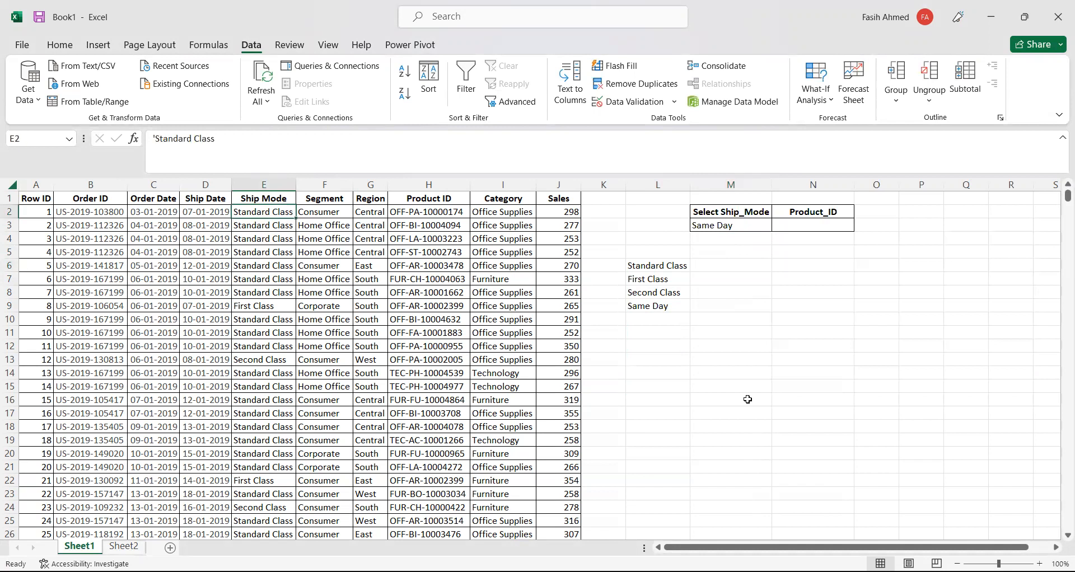
pyautogui.write('JJ')
pyautogui.press('Return')
# Compare the unique ship mode list in column L with the options offered by the drop-down in M3.
pyautogui.moveTo(631, 267); pyautogui.dragTo(644, 321)
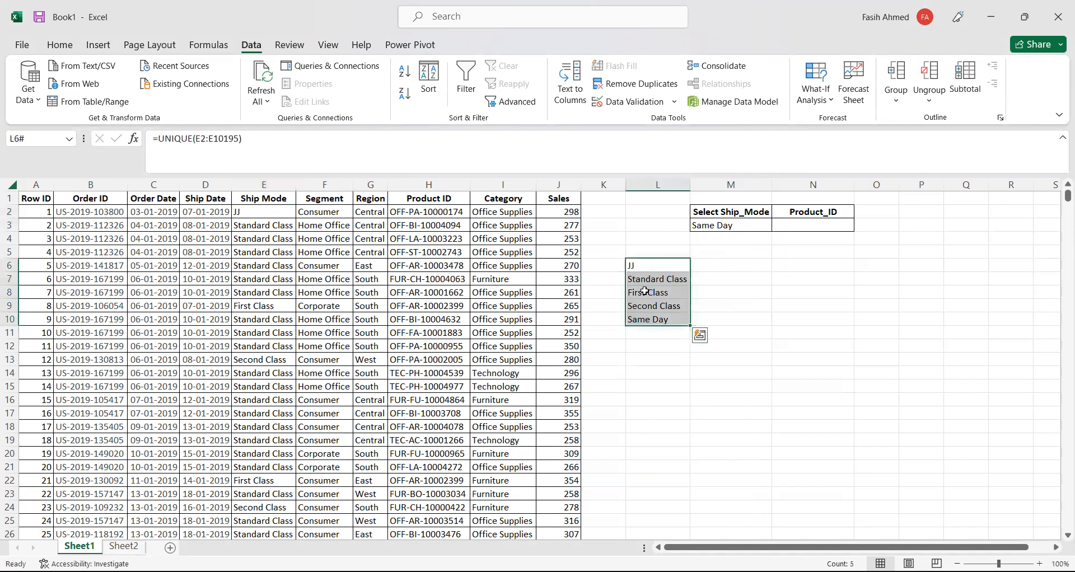
pyautogui.moveTo(646, 265); pyautogui.dragTo(652, 320)
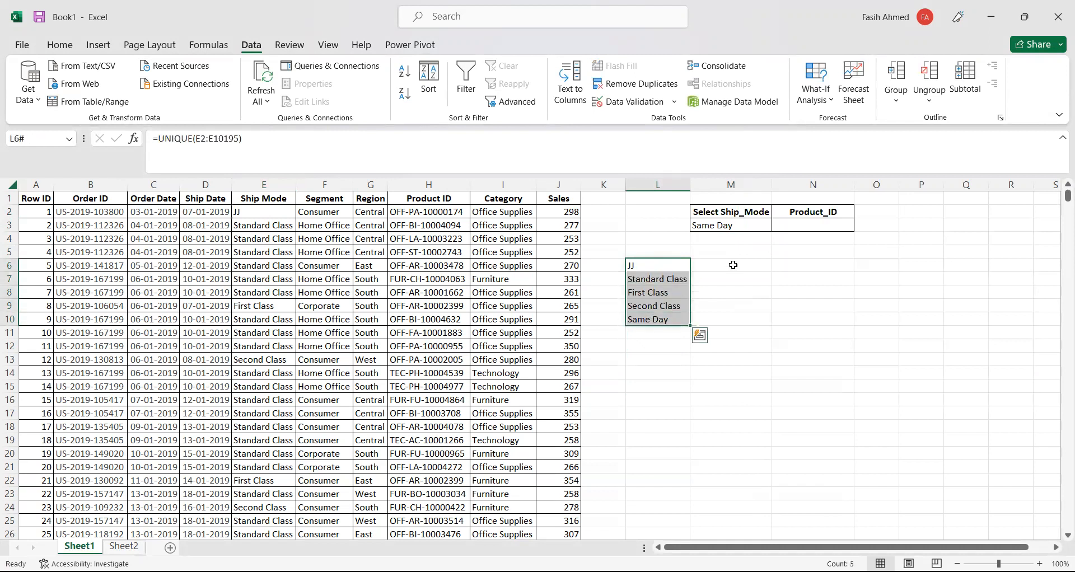
pyautogui.click(749, 227)
pyautogui.click(778, 225)
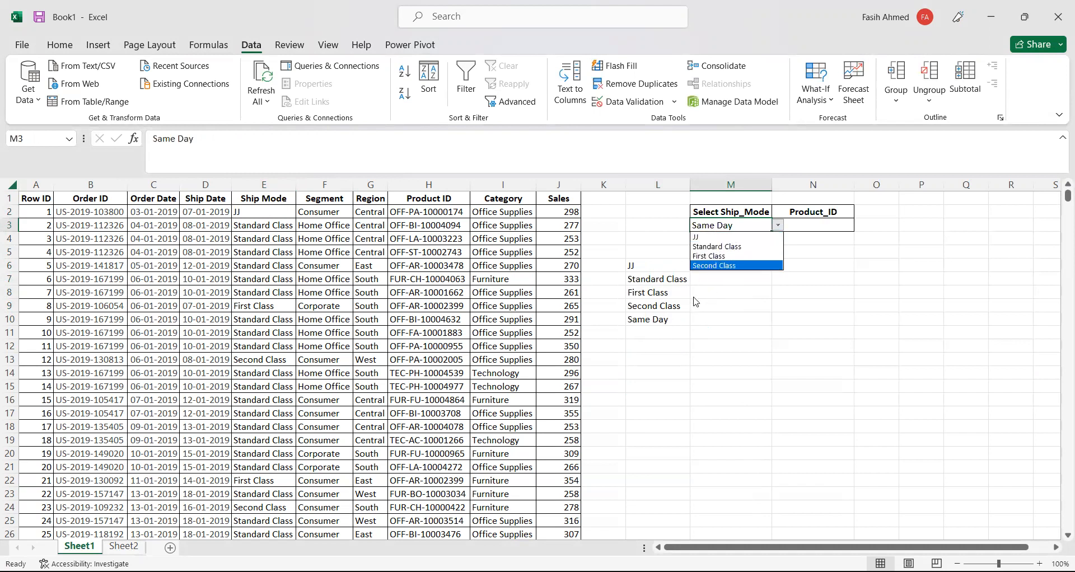
pyautogui.click(650, 267)
pyautogui.moveTo(650, 267); pyautogui.dragTo(661, 301)
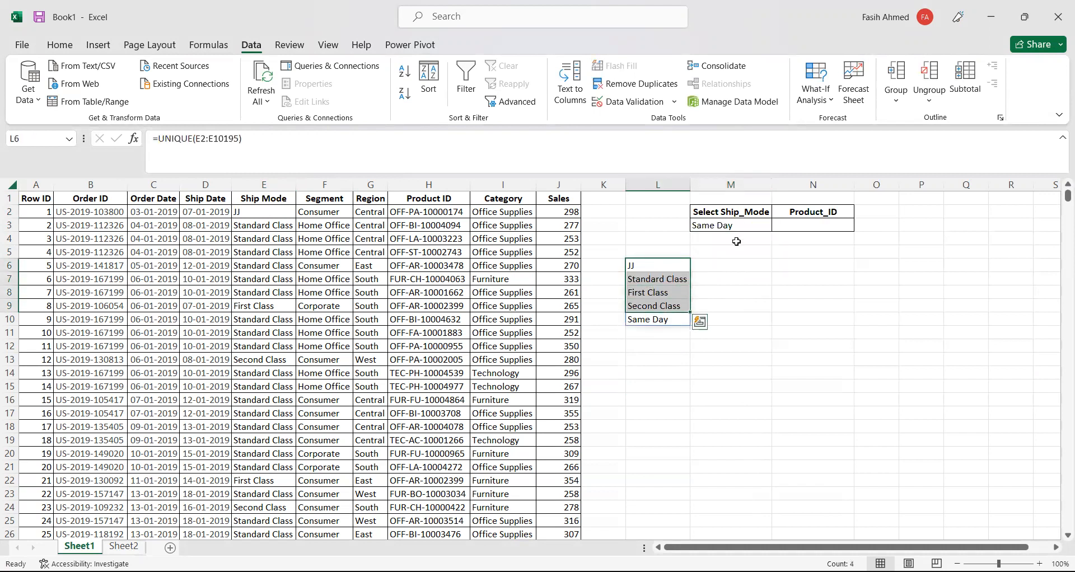
# Change the validation list source of cell M3 to the spilled unique list reference =$L$6#.
pyautogui.click(671, 268)
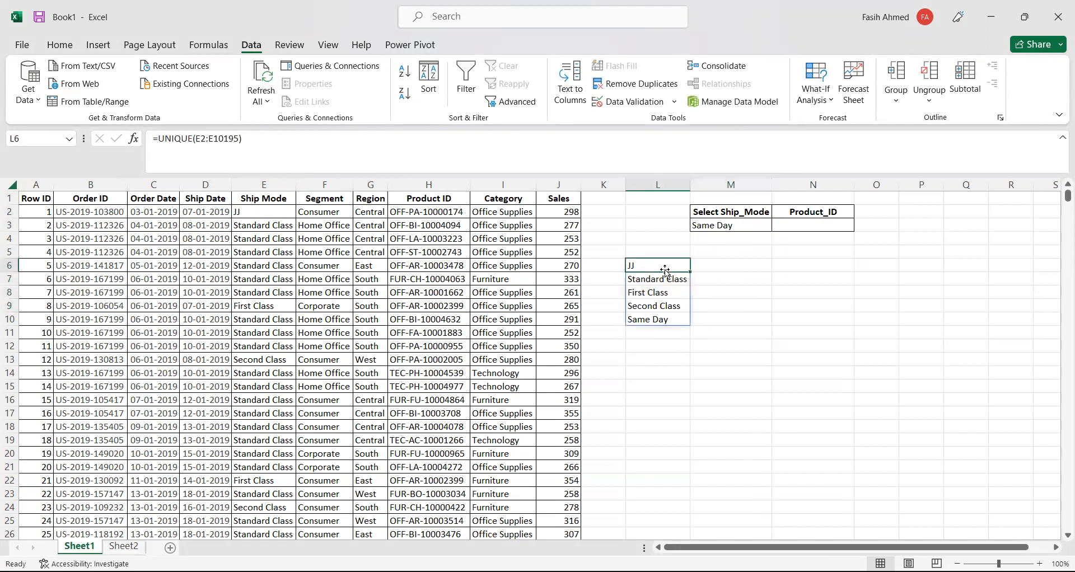
pyautogui.click(734, 229)
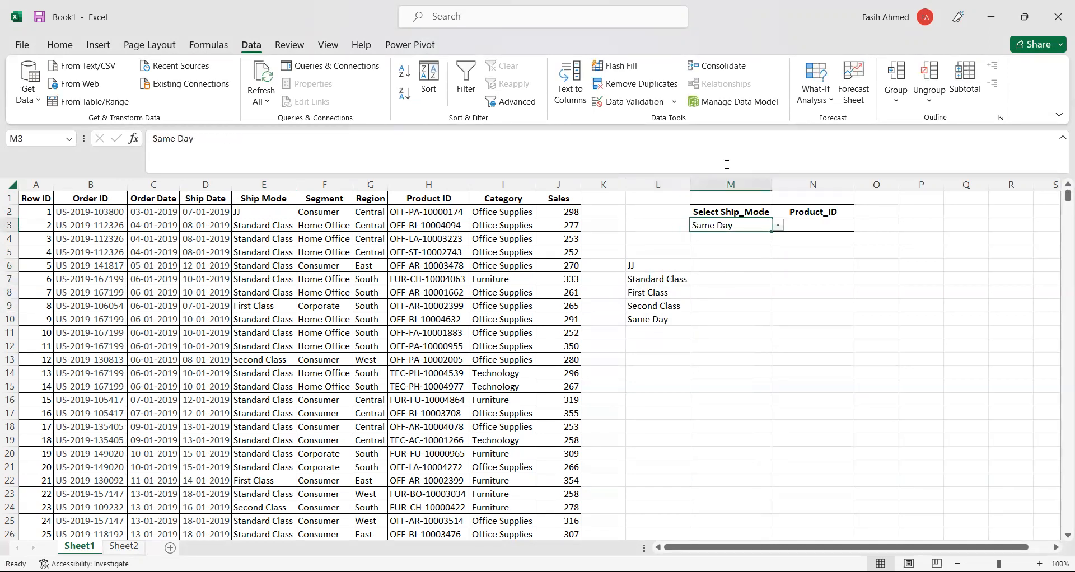
pyautogui.click(628, 103)
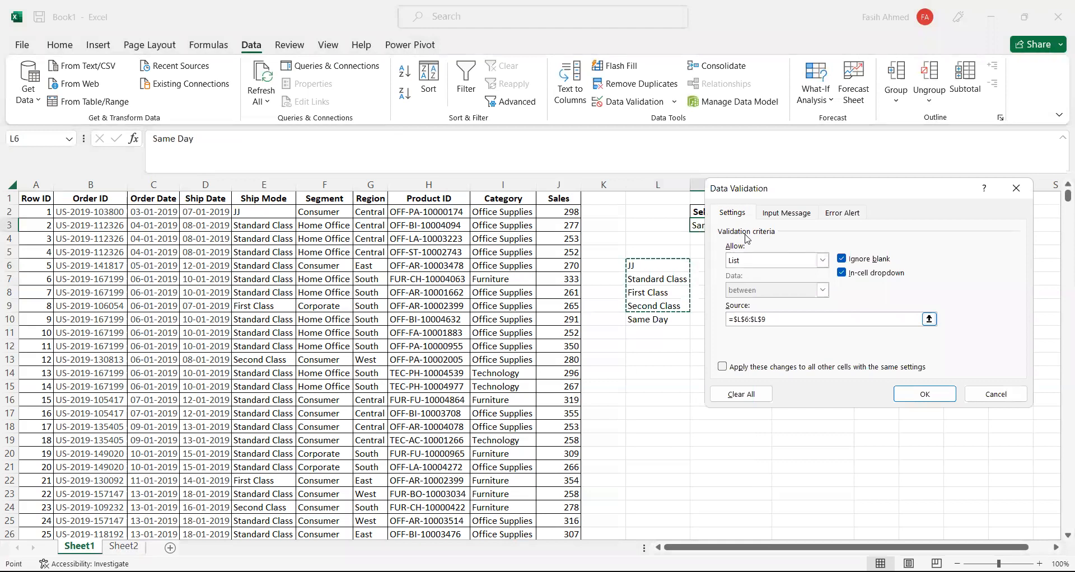
pyautogui.press('BackSpace')
pyautogui.press('BackSpace')
pyautogui.press('BackSpace')
pyautogui.press('BackSpace')
pyautogui.press('BackSpace')
pyautogui.press('BackSpace')
pyautogui.press('BackSpace')
pyautogui.press('BackSpace')
pyautogui.press('BackSpace')
pyautogui.press('BackSpace')
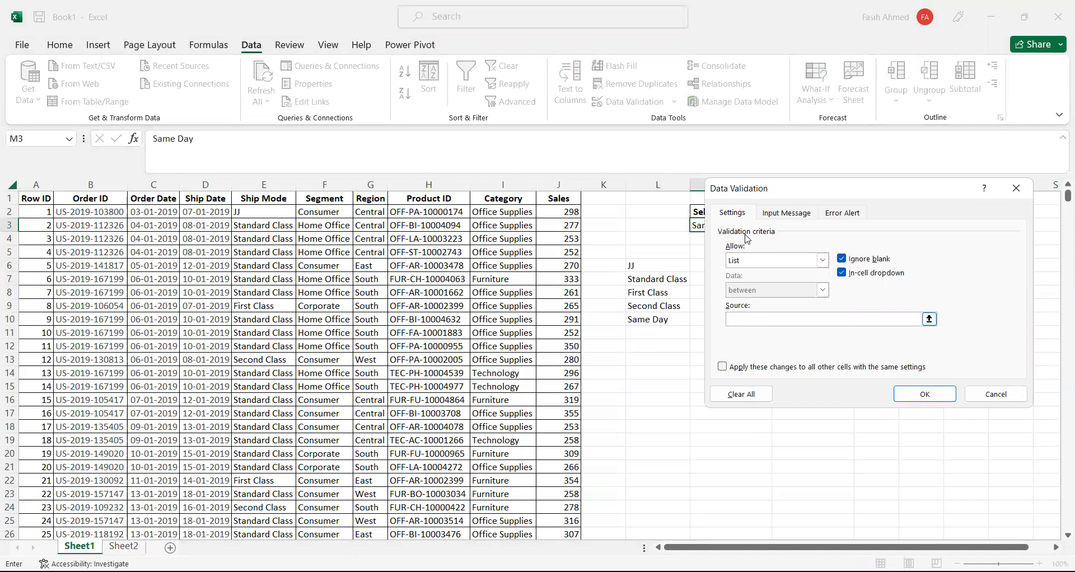
pyautogui.click(642, 267)
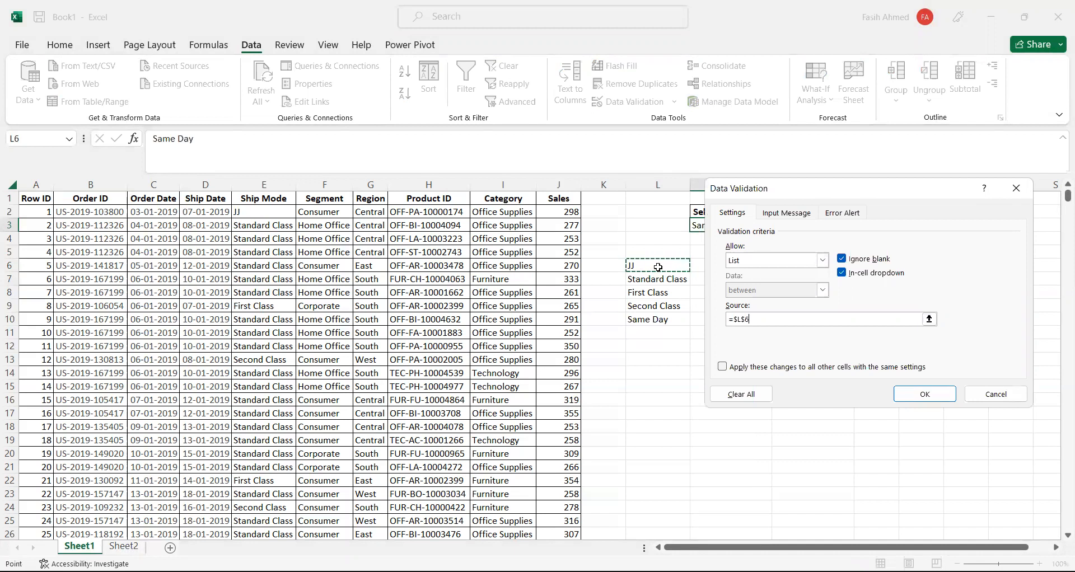
pyautogui.write('#')
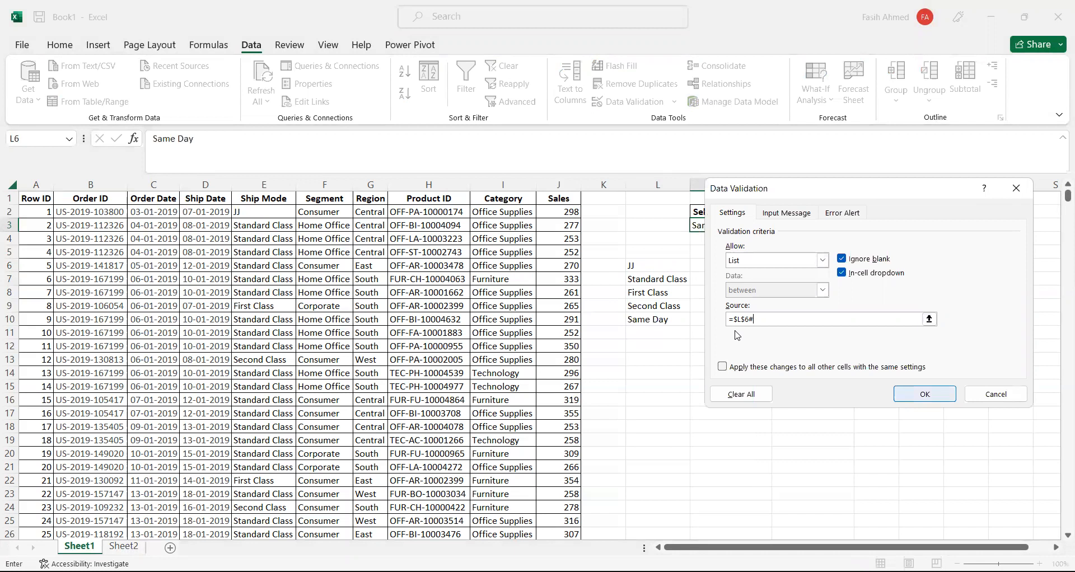
pyautogui.press('Return')
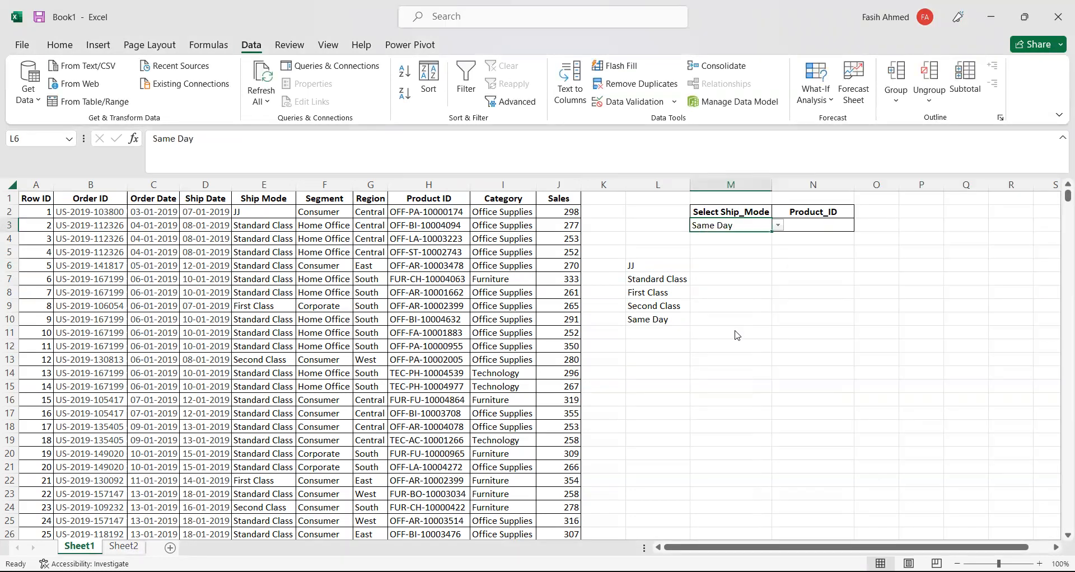
# Check the options offered by the drop-down in M3 against the unique list in L6:L10.
pyautogui.press('Down')
pyautogui.press('Down')
pyautogui.press('Down')
pyautogui.press('Up')
pyautogui.press('Up')
pyautogui.press('Up')
pyautogui.hotkey('alt', 'Down')
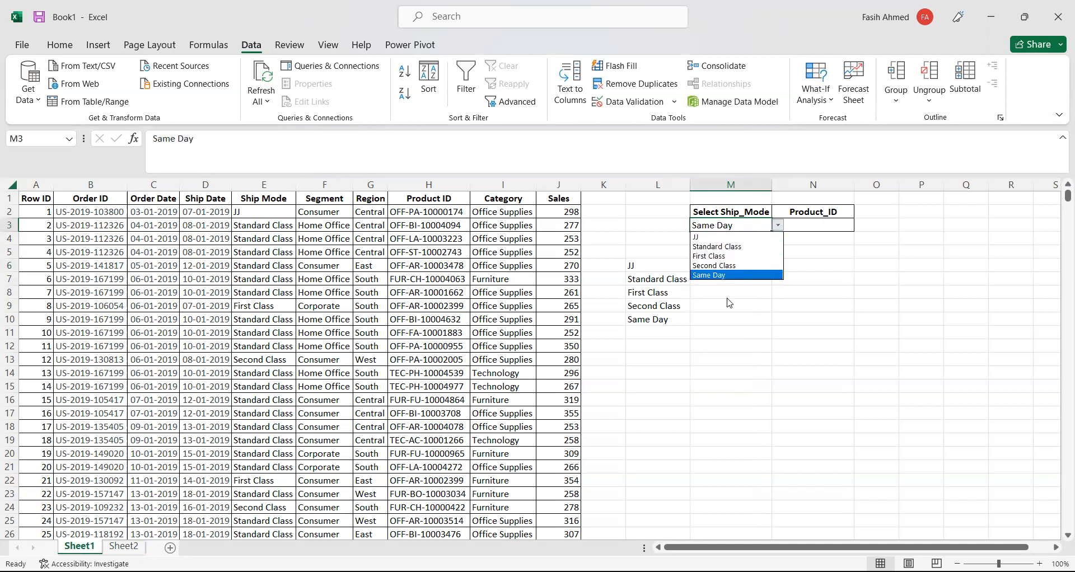
pyautogui.press('Escape')
pyautogui.moveTo(635, 267); pyautogui.dragTo(643, 320)
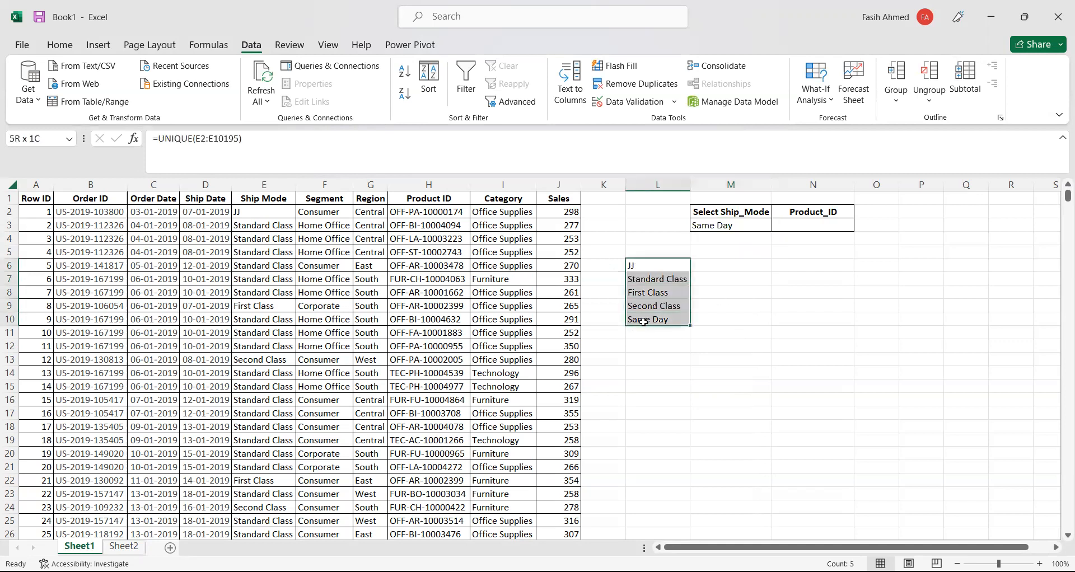
# Replace the ship mode entry in cell E6 with ABC.
pyautogui.click(253, 267)
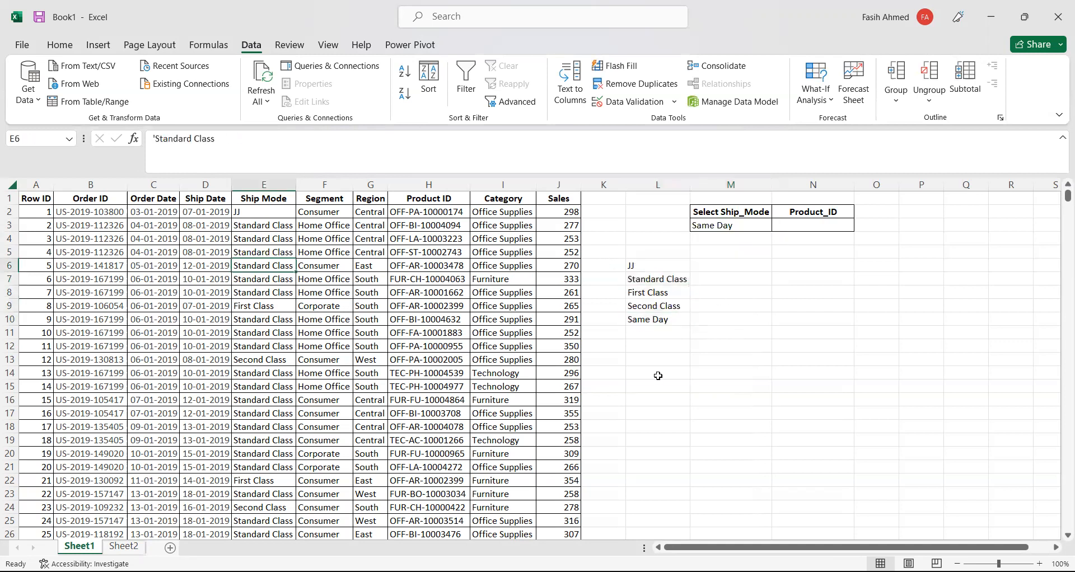
pyautogui.write('ABC')
pyautogui.press('Return')
# Compare the expanded unique list in column L with the drop-down options in M3.
pyautogui.click(654, 292)
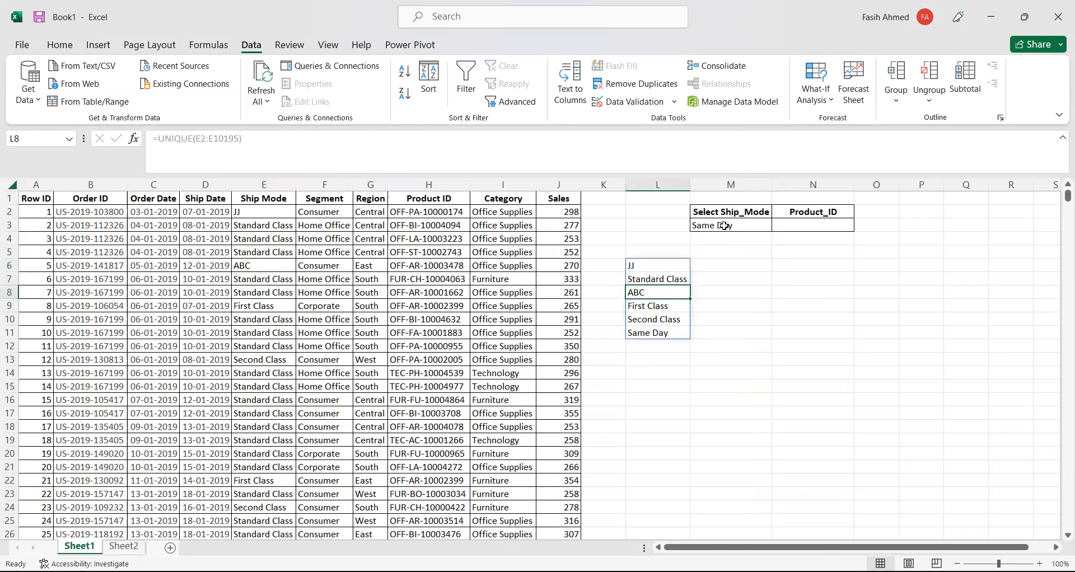
pyautogui.click(725, 225)
pyautogui.click(778, 225)
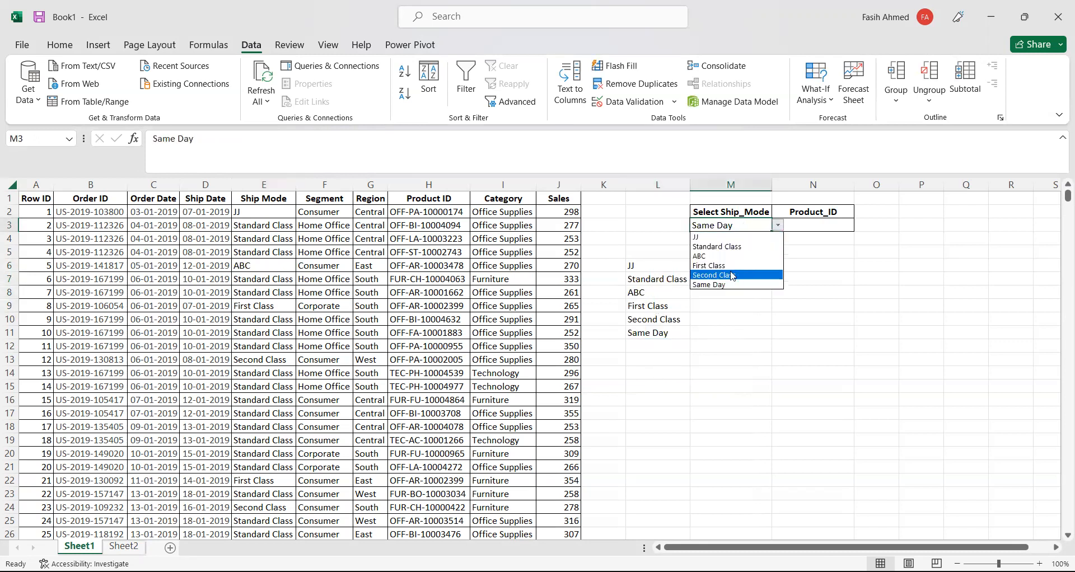
pyautogui.click(725, 311)
pyautogui.click(656, 267)
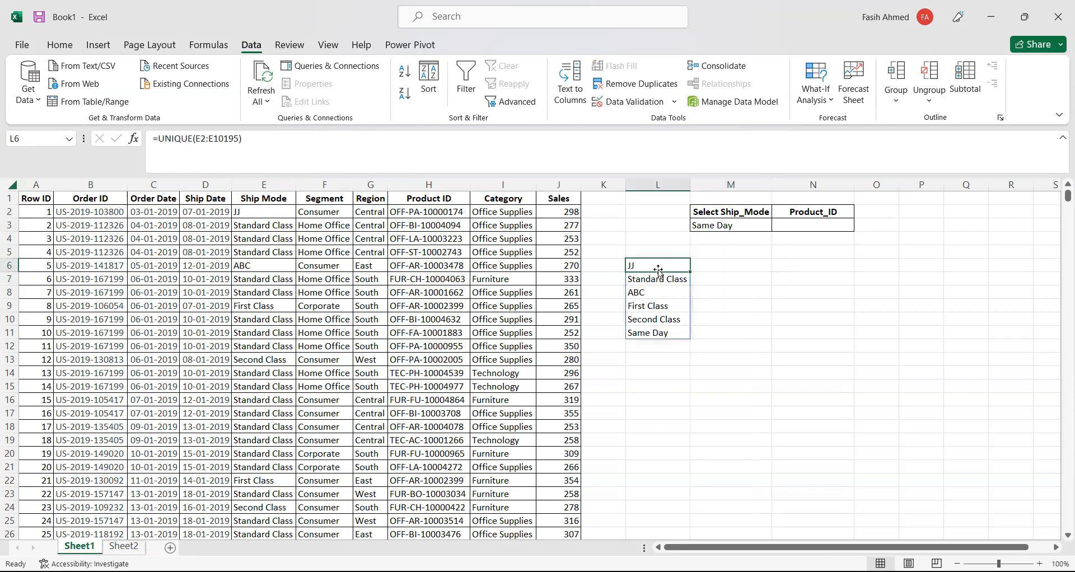
pyautogui.moveTo(658, 272); pyautogui.dragTo(654, 335)
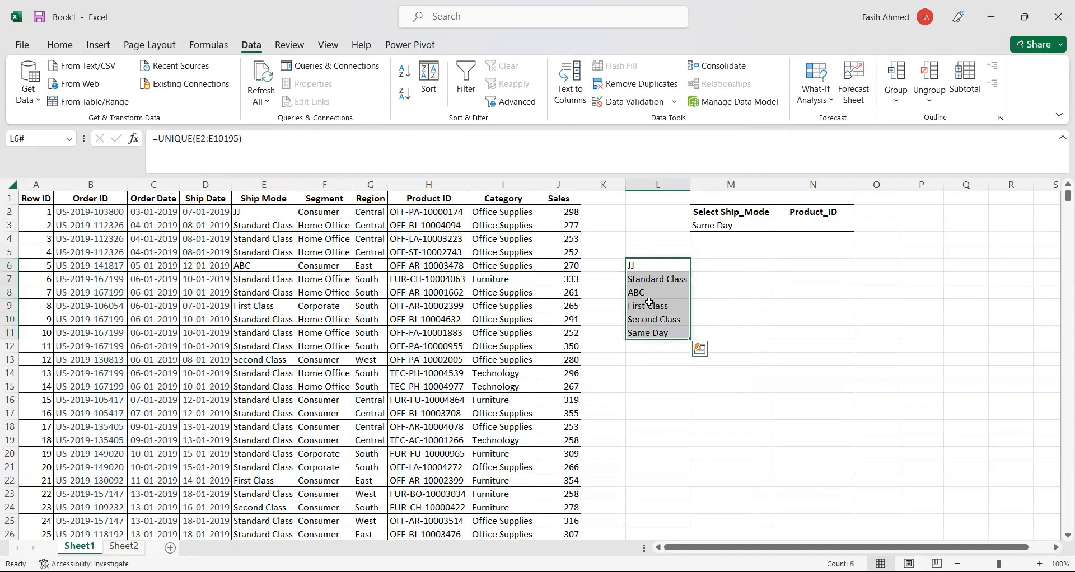
# Sort the unique ship mode list by changing the formula in L6 to =SORT(UNIQUE(E2:E10195)).
pyautogui.click(655, 270)
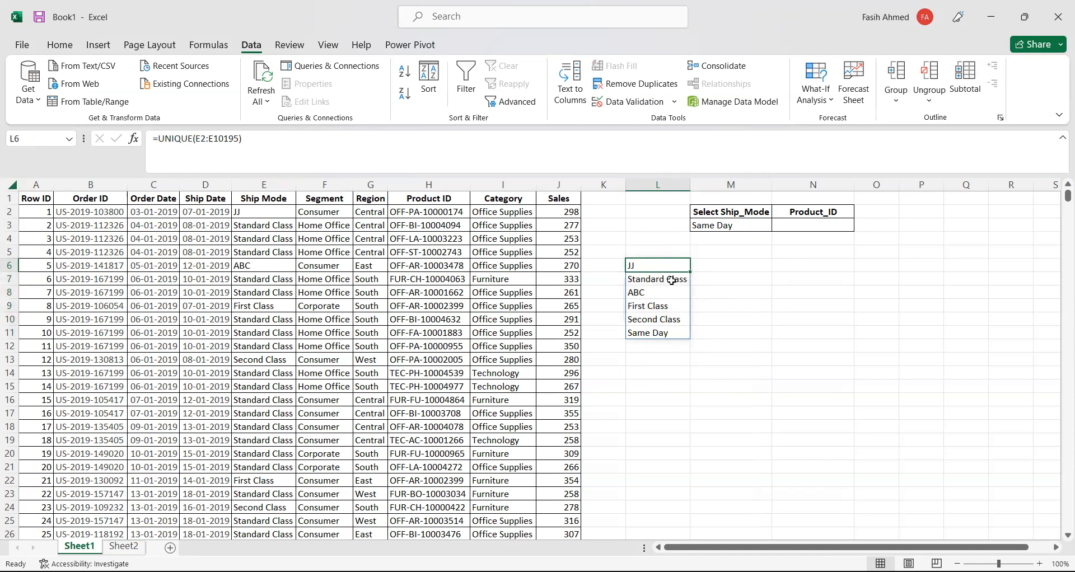
pyautogui.press('F2')
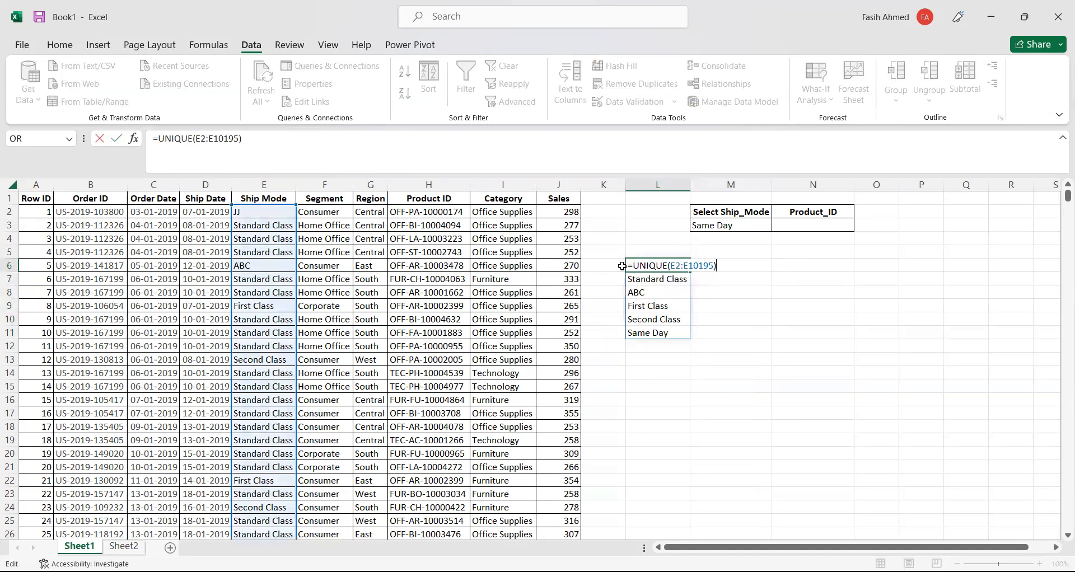
pyautogui.click(633, 266)
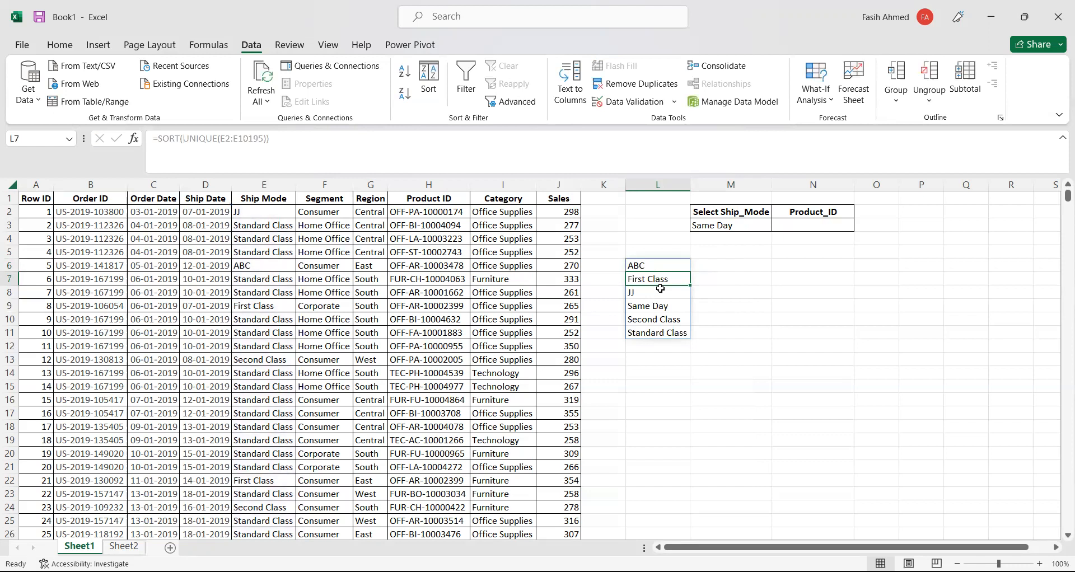
# Check the order of the options in the drop-down in M3.
pyautogui.click(746, 224)
pyautogui.click(778, 225)
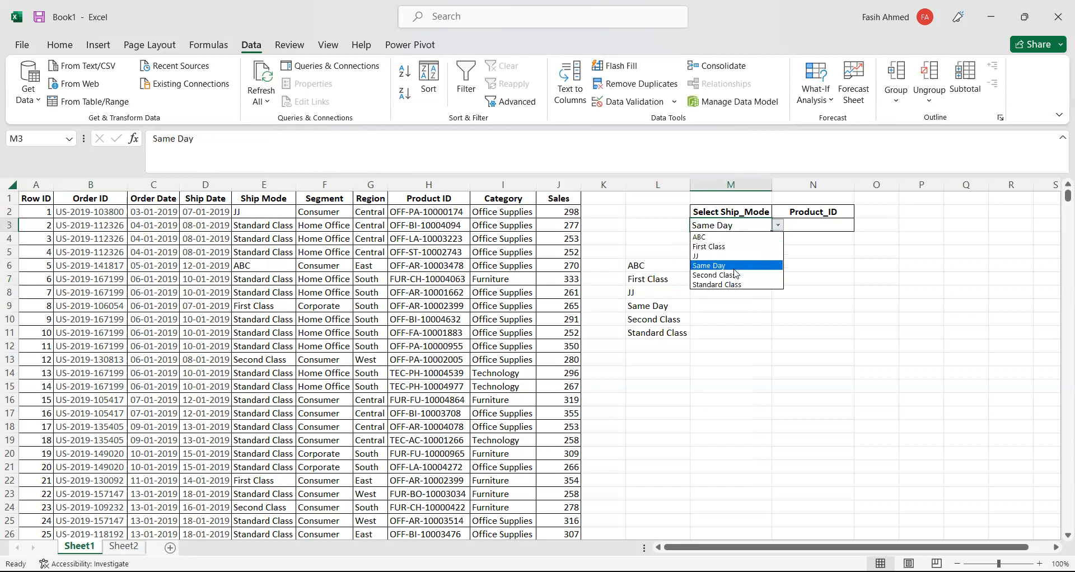
pyautogui.click(739, 307)
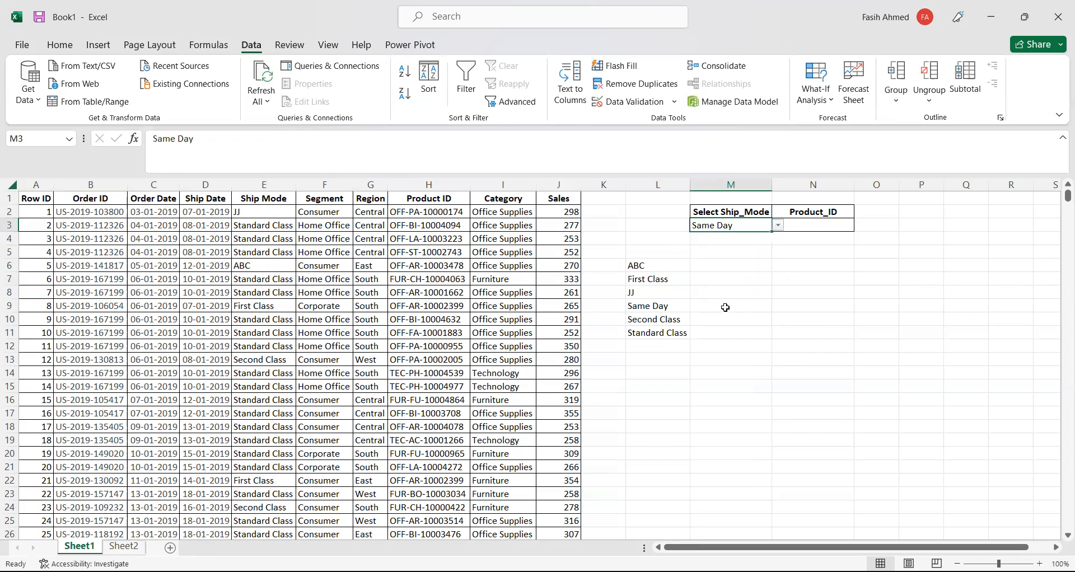
pyautogui.click(744, 278)
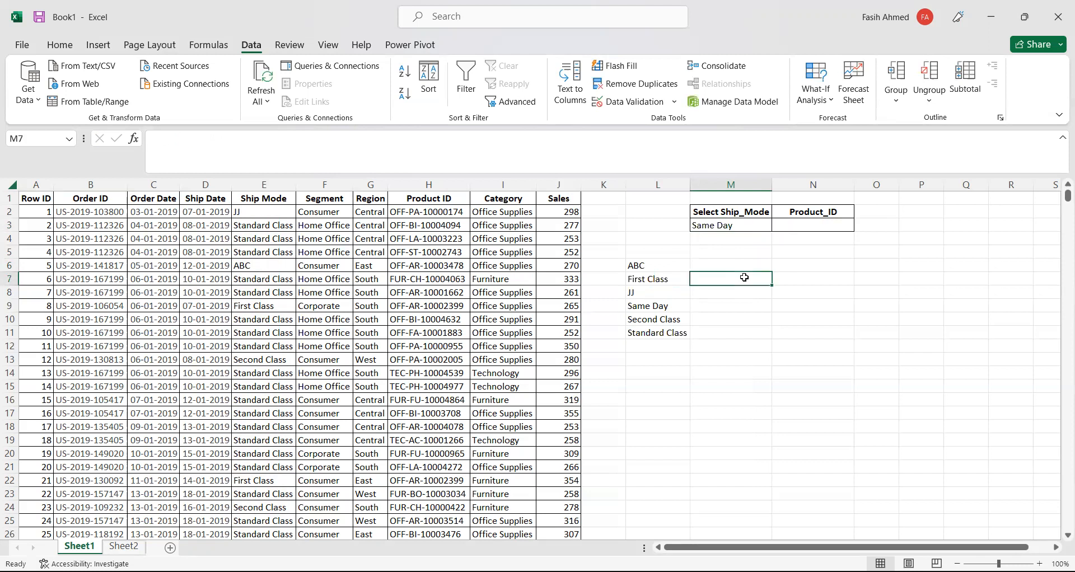
# Examine how the Product ID values in column H relate to the ship modes in column E.
pyautogui.click(732, 227)
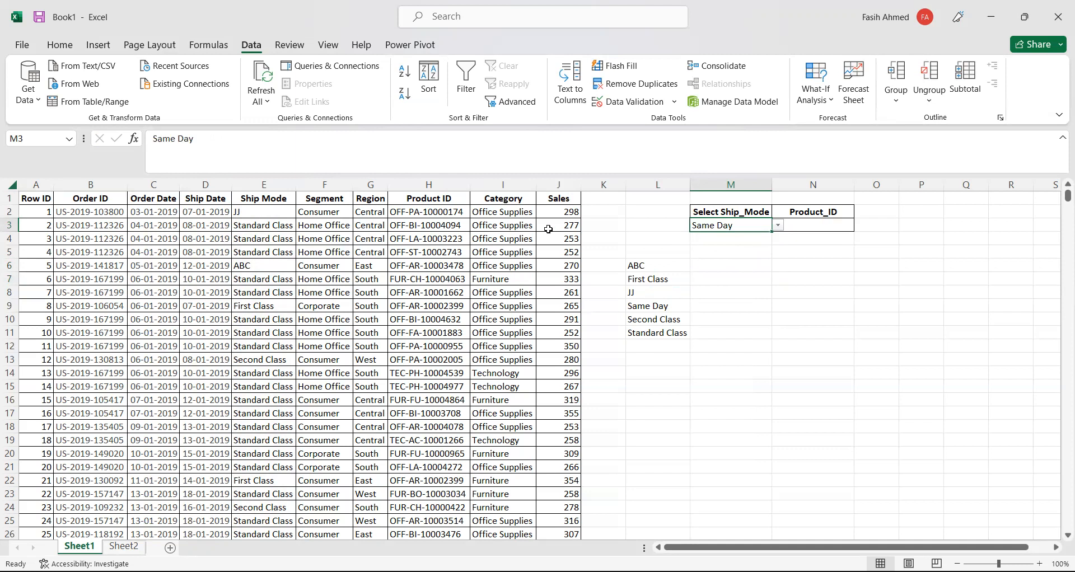
pyautogui.press('Tab')
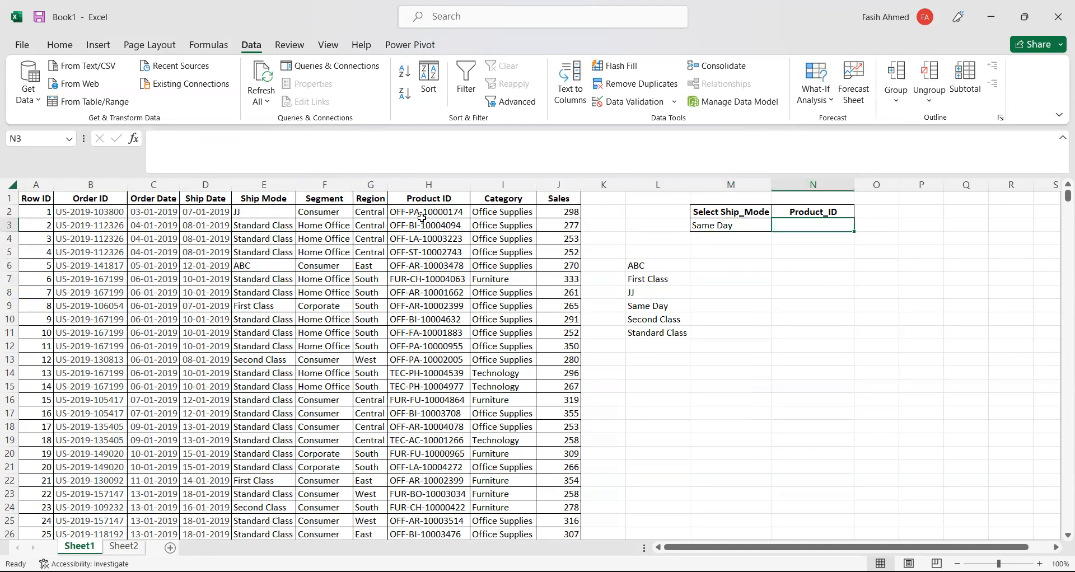
pyautogui.moveTo(425, 214); pyautogui.dragTo(426, 225)
pyautogui.click(248, 216)
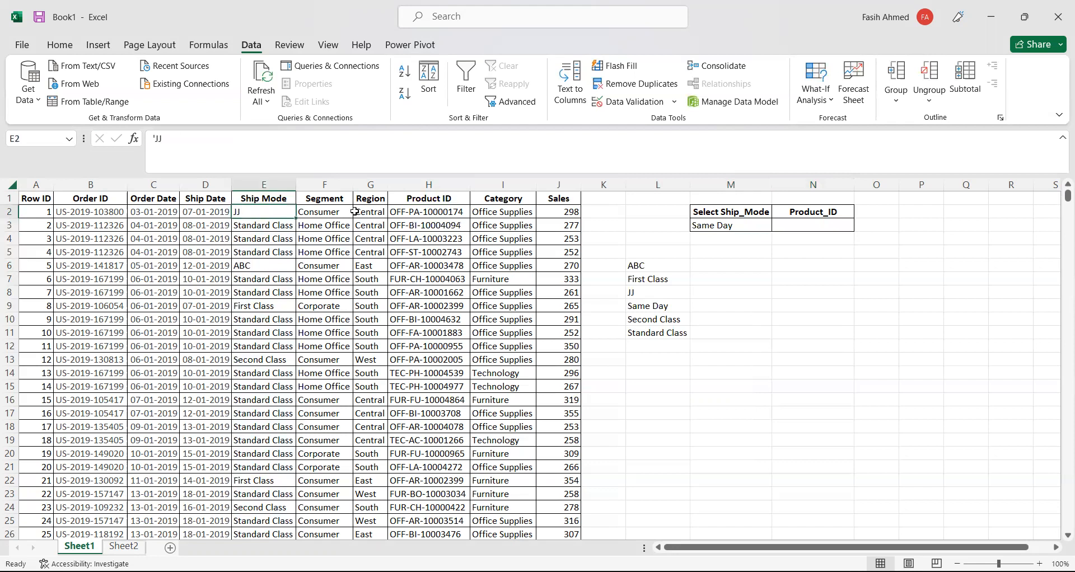
pyautogui.click(431, 213)
pyautogui.click(434, 241)
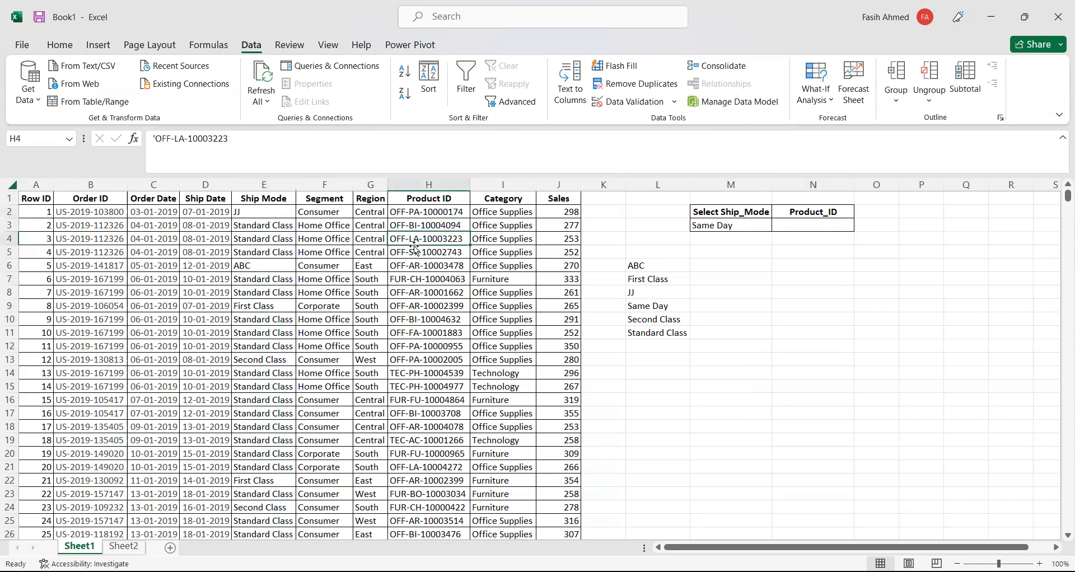
pyautogui.click(255, 228)
# Choose First Class from the drop-down in M3.
pyautogui.click(742, 225)
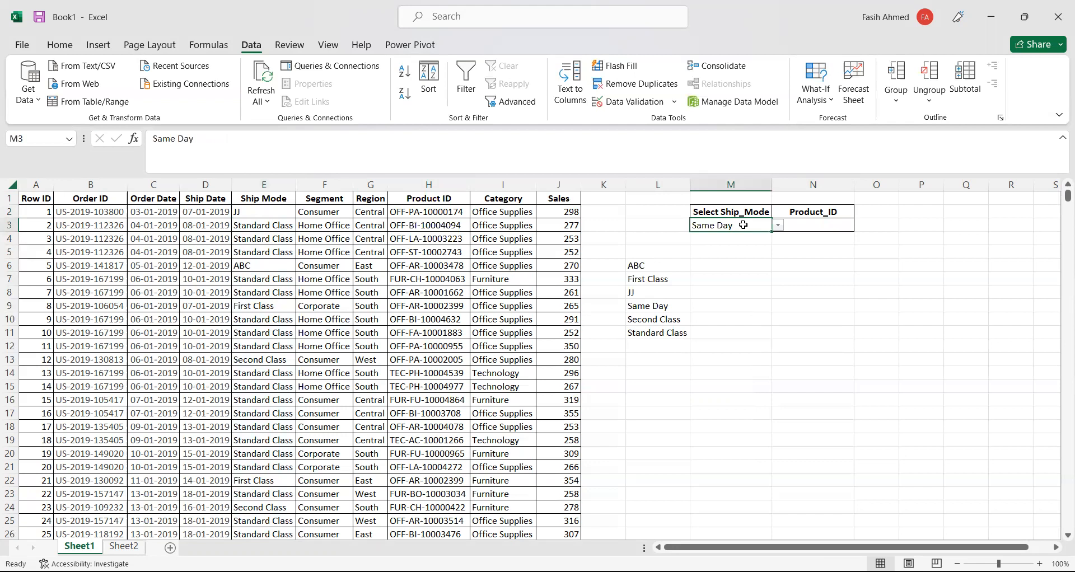
pyautogui.click(778, 225)
pyautogui.click(740, 247)
pyautogui.press('Right')
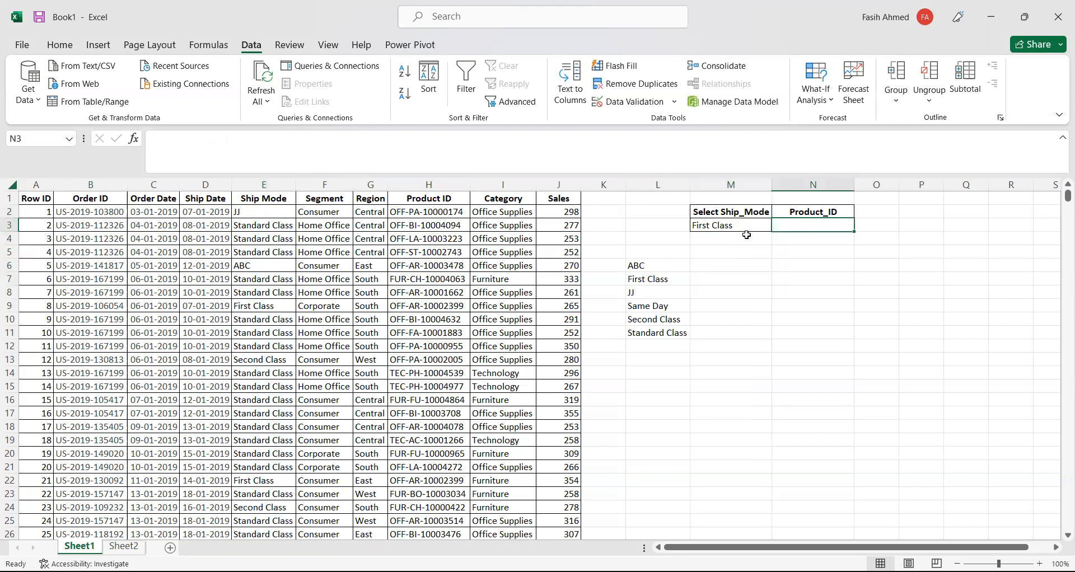
# Look through the Ship Mode and Product ID columns for rows matching the chosen ship mode.
pyautogui.click(337, 224)
pyautogui.click(410, 236)
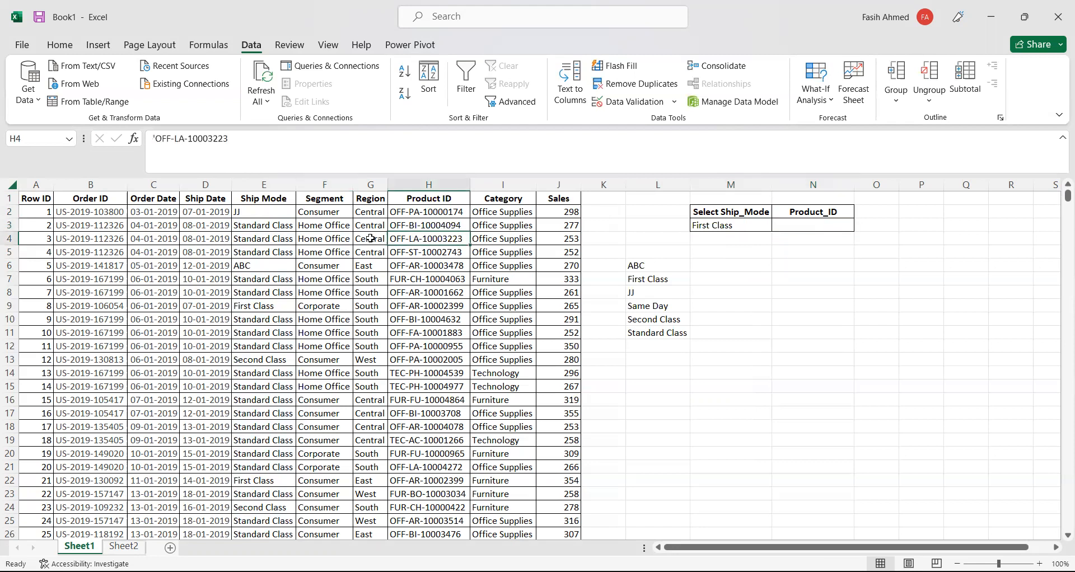
pyautogui.click(259, 308)
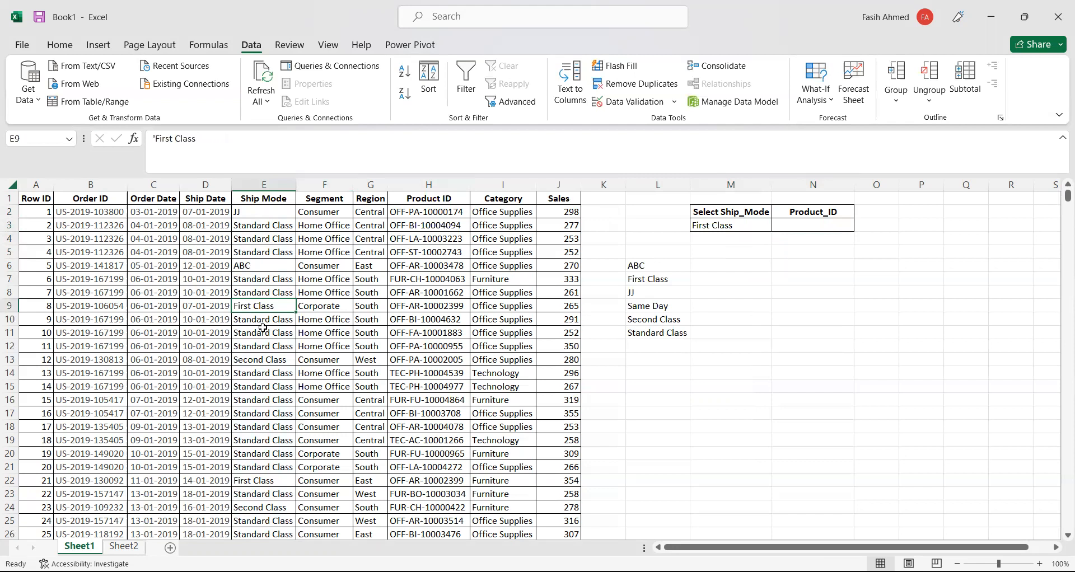
pyautogui.click(263, 332)
pyautogui.click(267, 364)
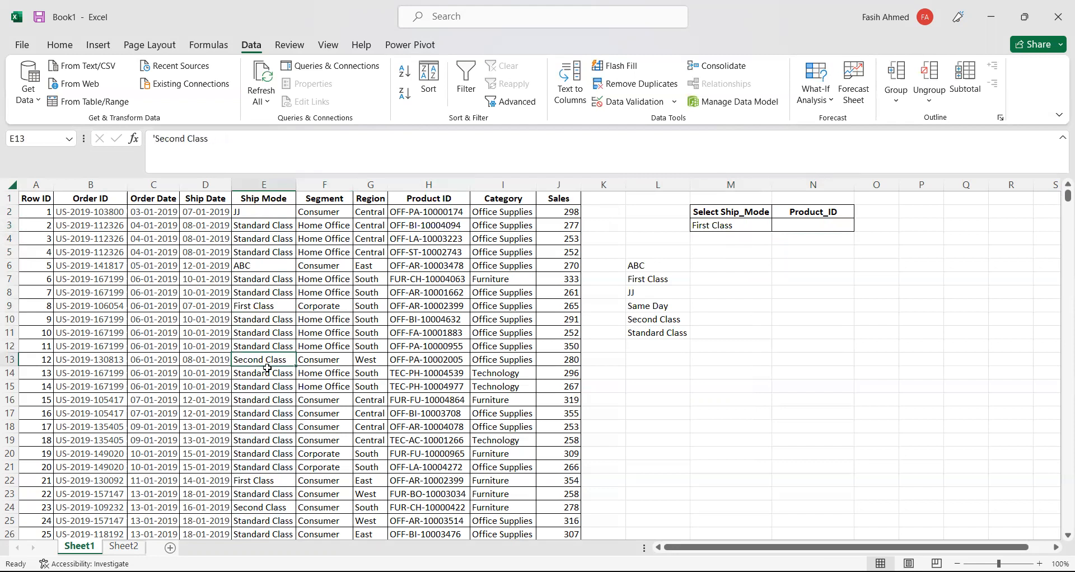
pyautogui.click(737, 226)
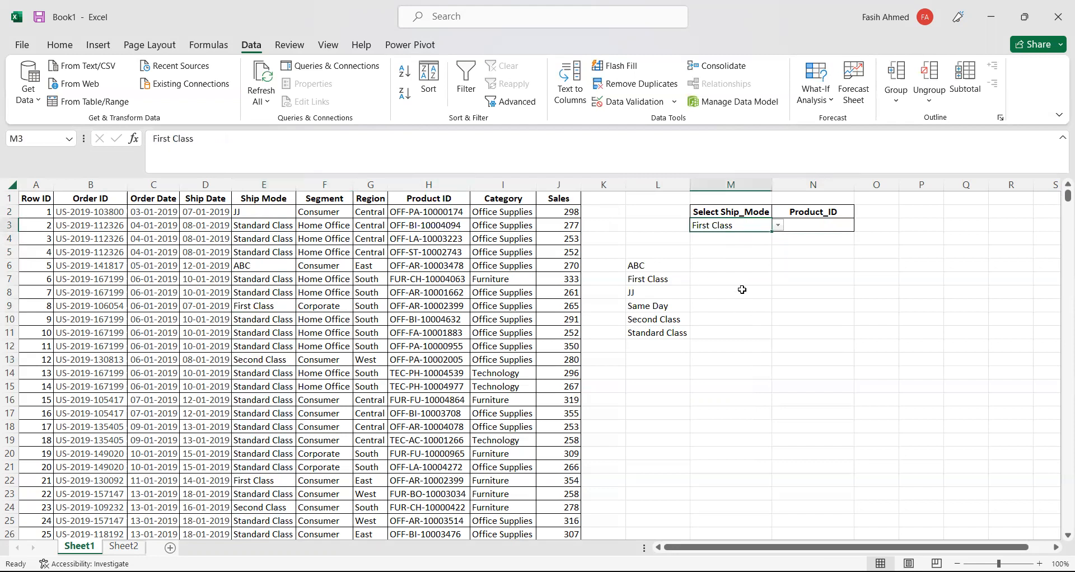
pyautogui.press('Right')
pyautogui.click(731, 266)
pyautogui.hotkey('ctrl', 'Up')
pyautogui.press('Right')
pyautogui.click(628, 101)
pyautogui.click(751, 260)
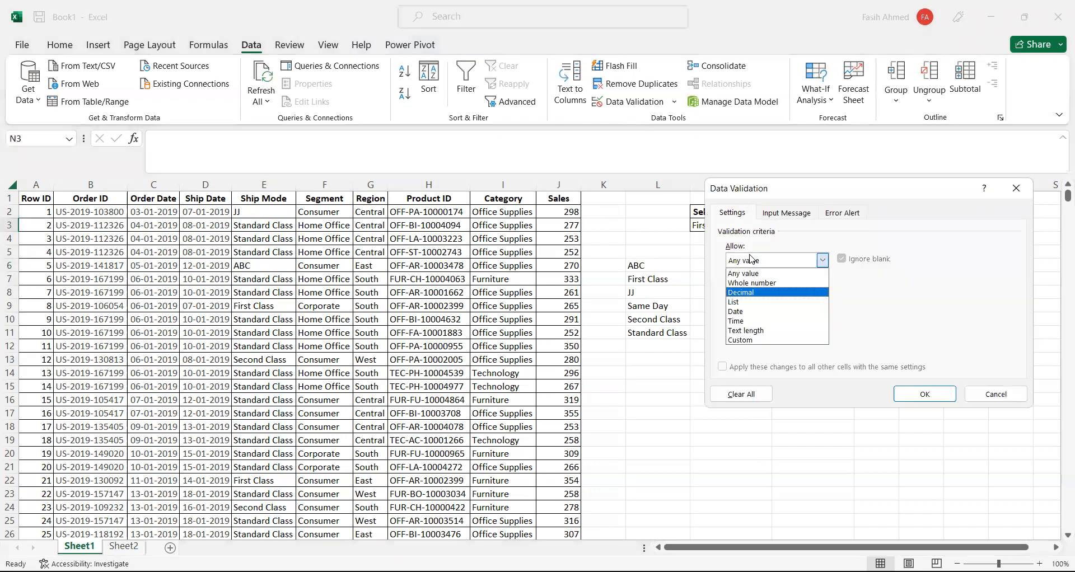
pyautogui.press('Return')
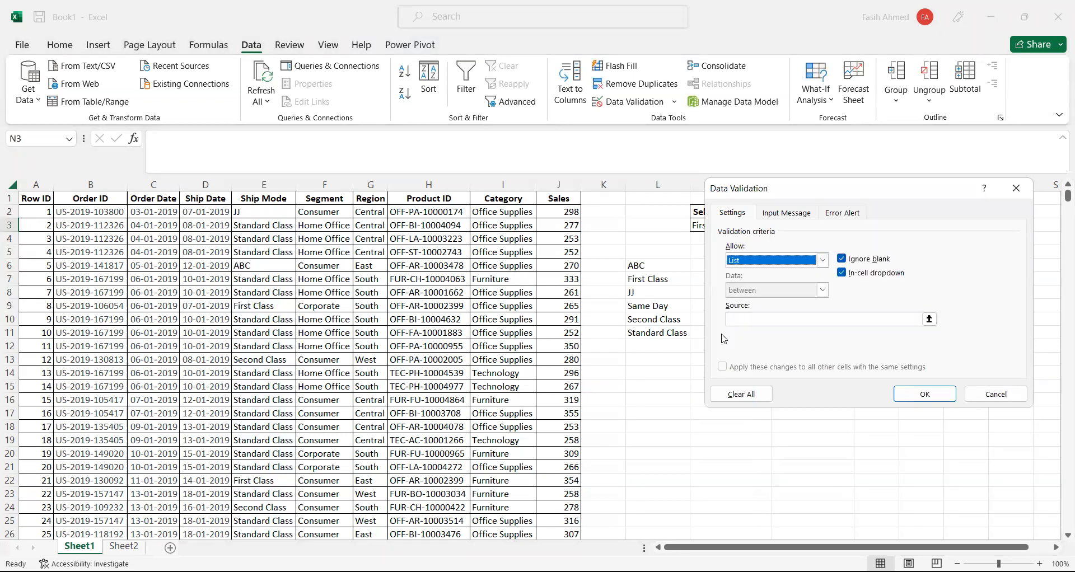
pyautogui.click(995, 394)
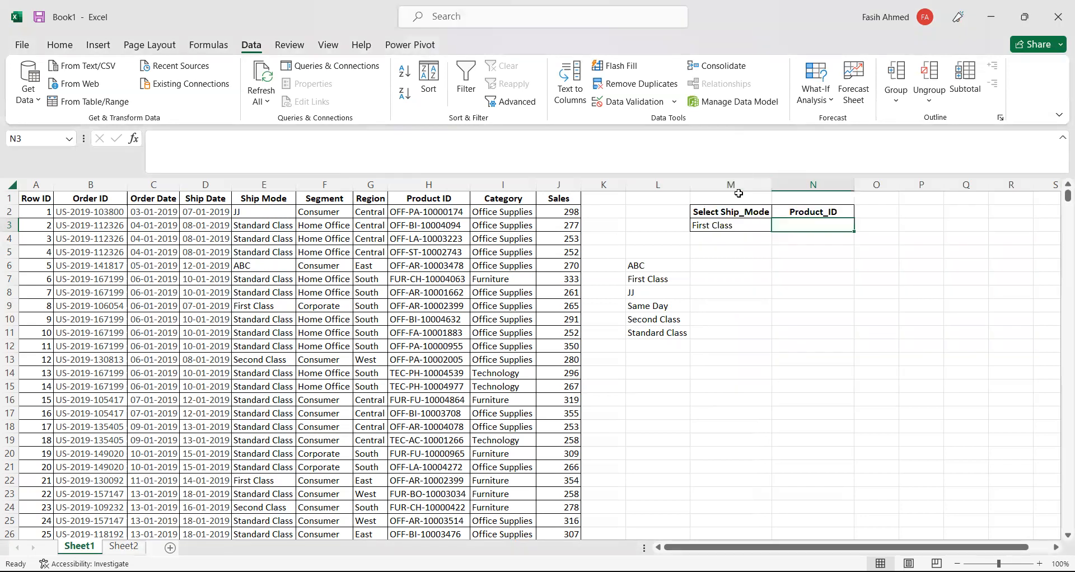
# Start a FILTER formula in M6 with the Product ID range $H$2:$H$10195 as its absolute array.
pyautogui.click(751, 273)
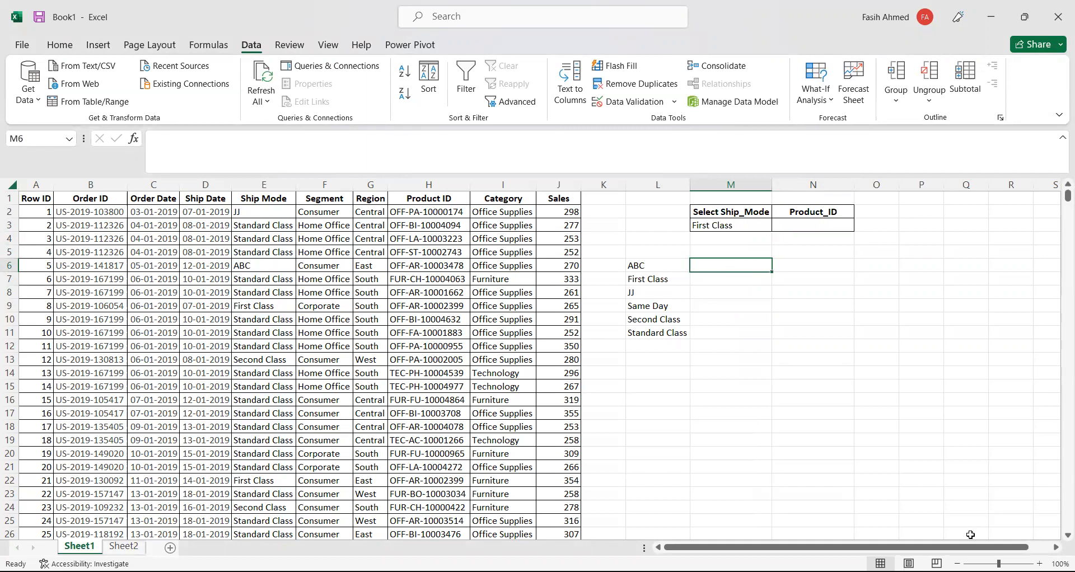
pyautogui.write('=FILTER(')
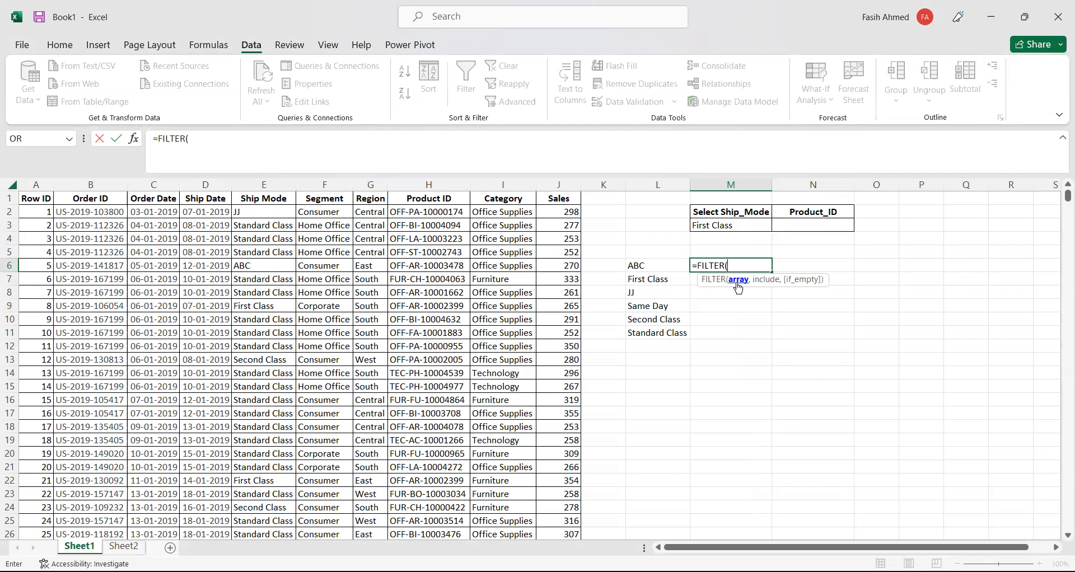
pyautogui.click(441, 213)
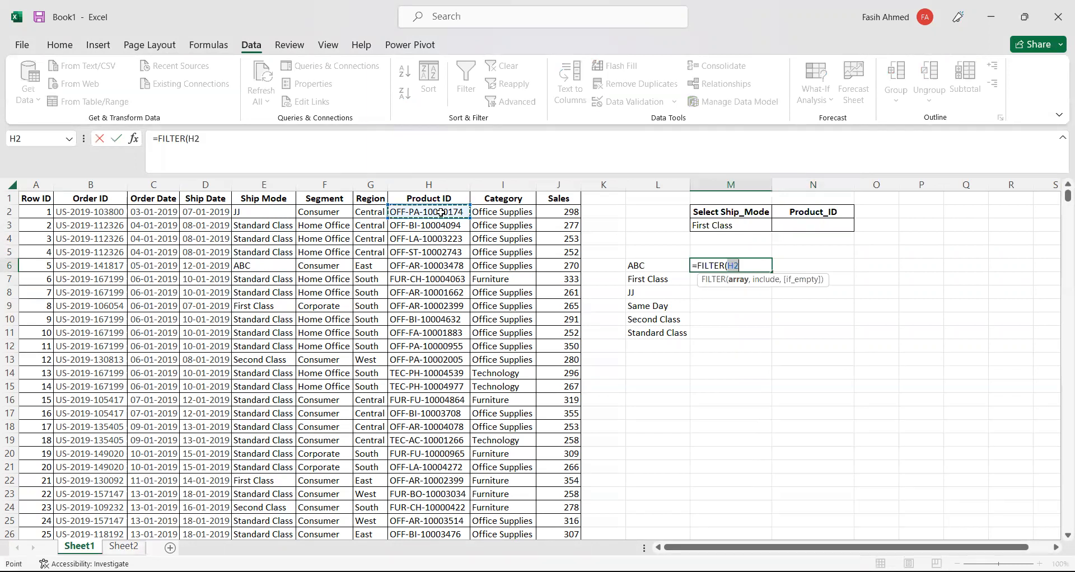
pyautogui.hotkey('ctrl', 'shift', 'Down')
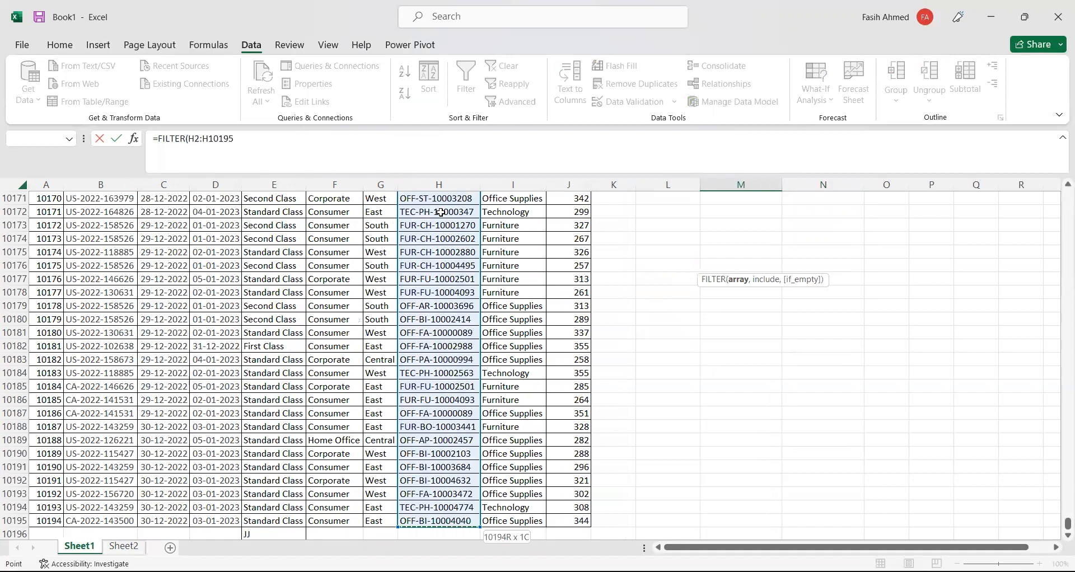
pyautogui.press('F4')
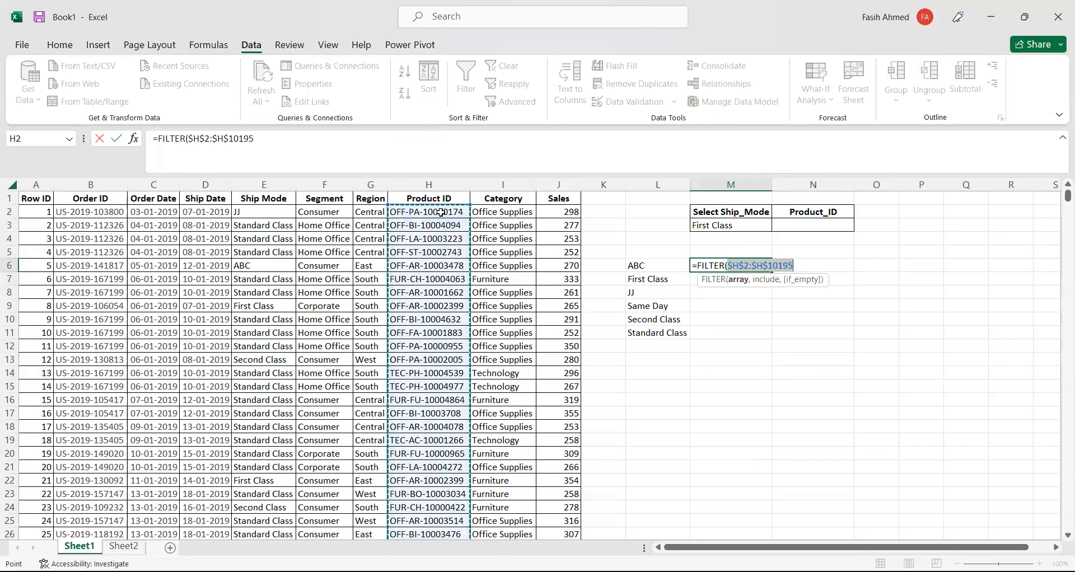
pyautogui.write(',')
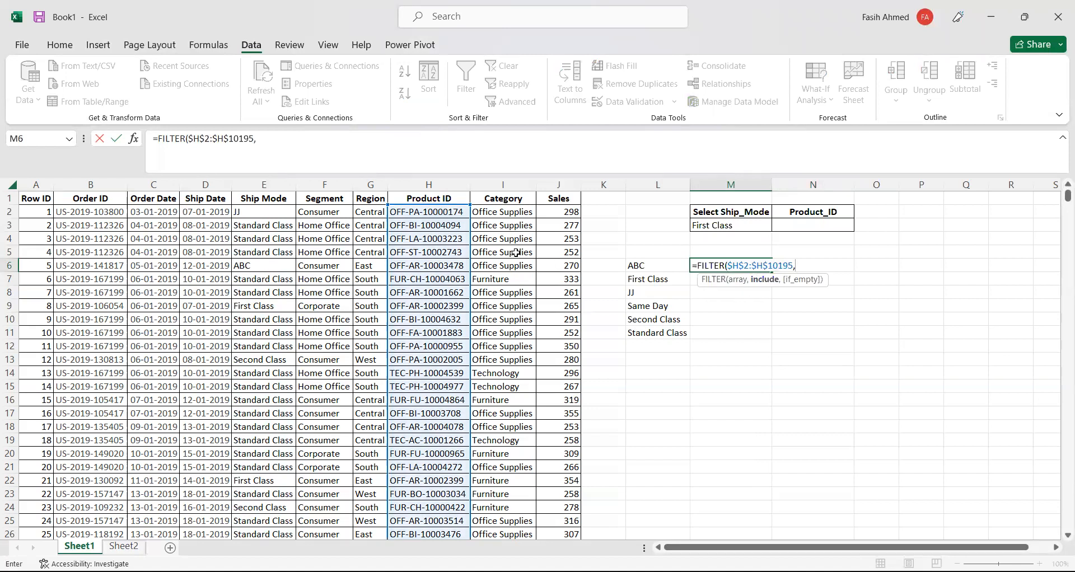
# Complete the FILTER formula with the include condition $E$2:$E$10195=M3 and enter it.
pyautogui.click(261, 213)
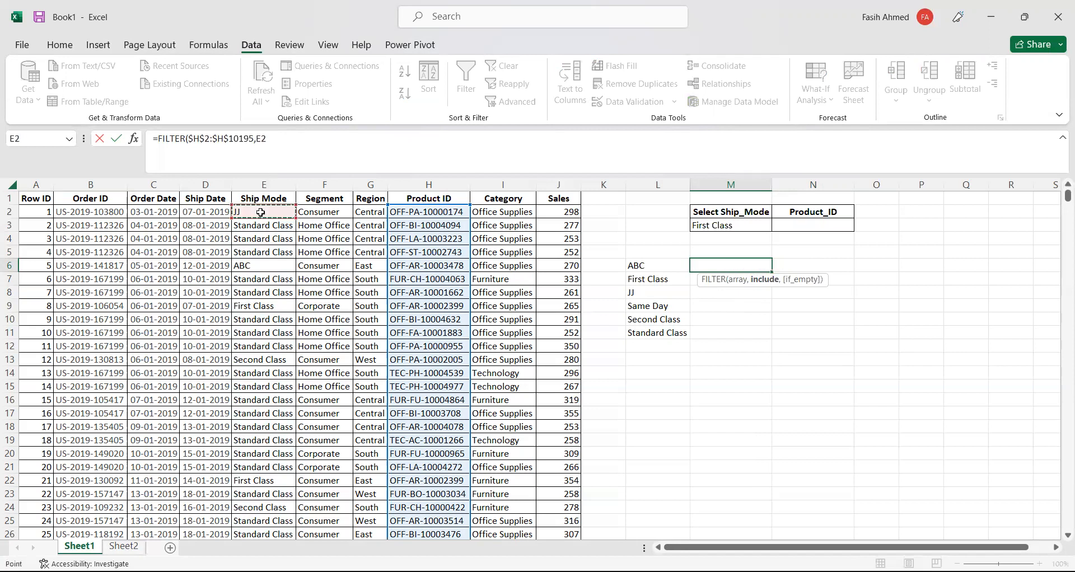
pyautogui.hotkey('ctrl', 'shift', 'Down')
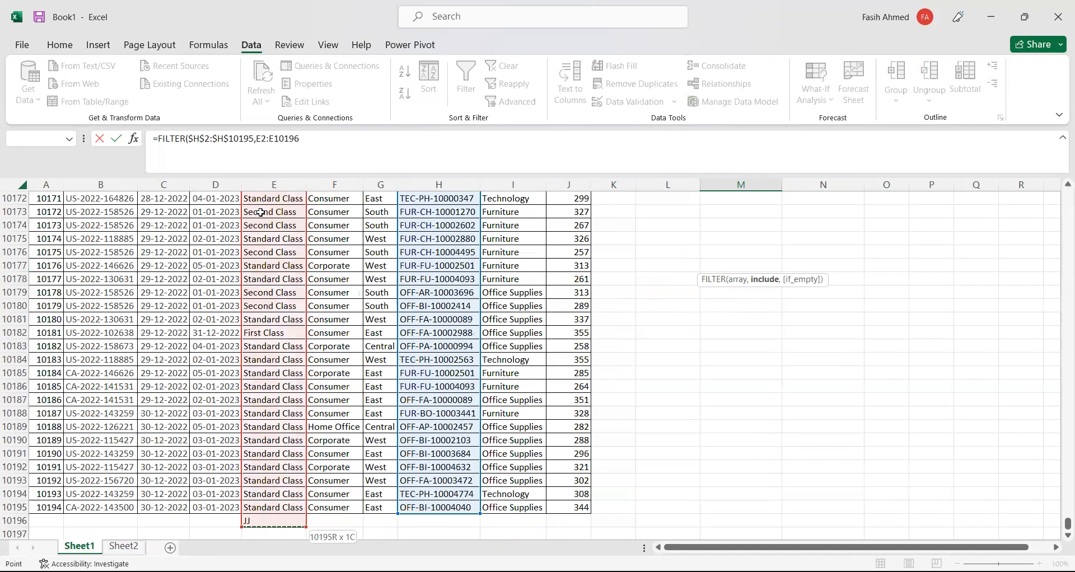
pyautogui.hotkey('shift', 'Up')
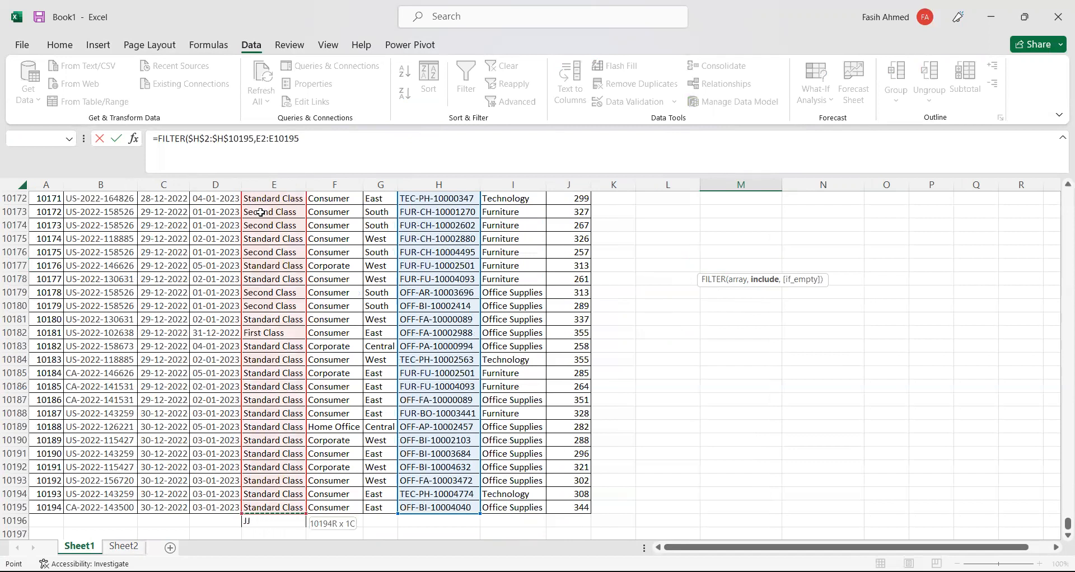
pyautogui.press('F4')
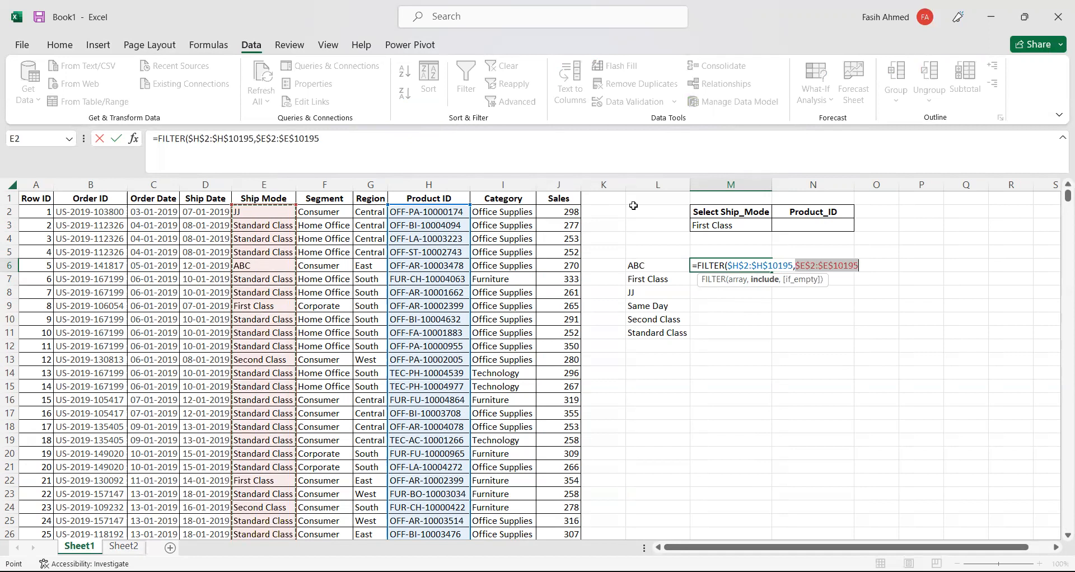
pyautogui.press('F2')
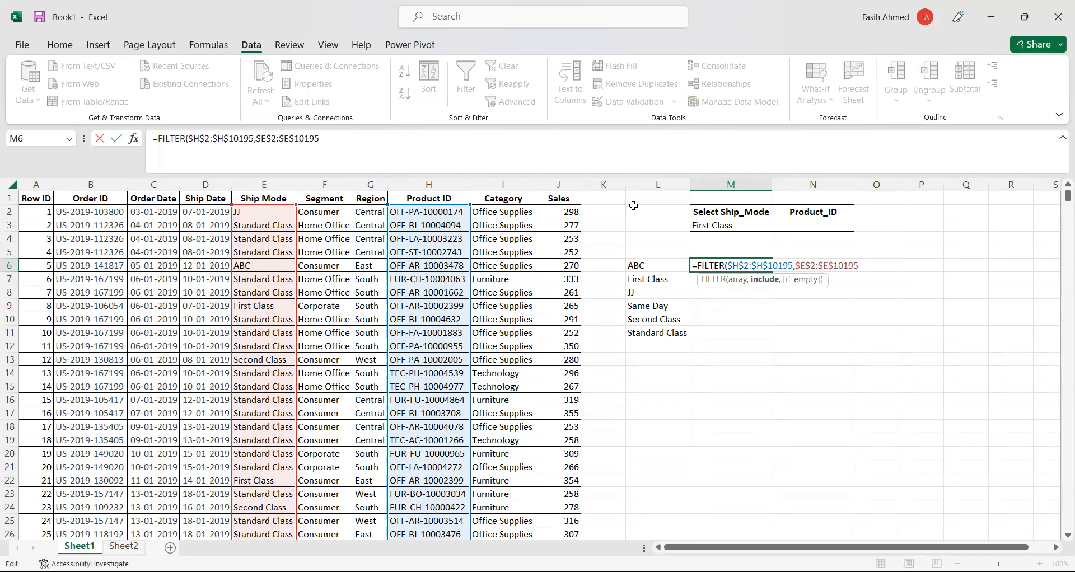
pyautogui.write('=')
pyautogui.click(725, 226)
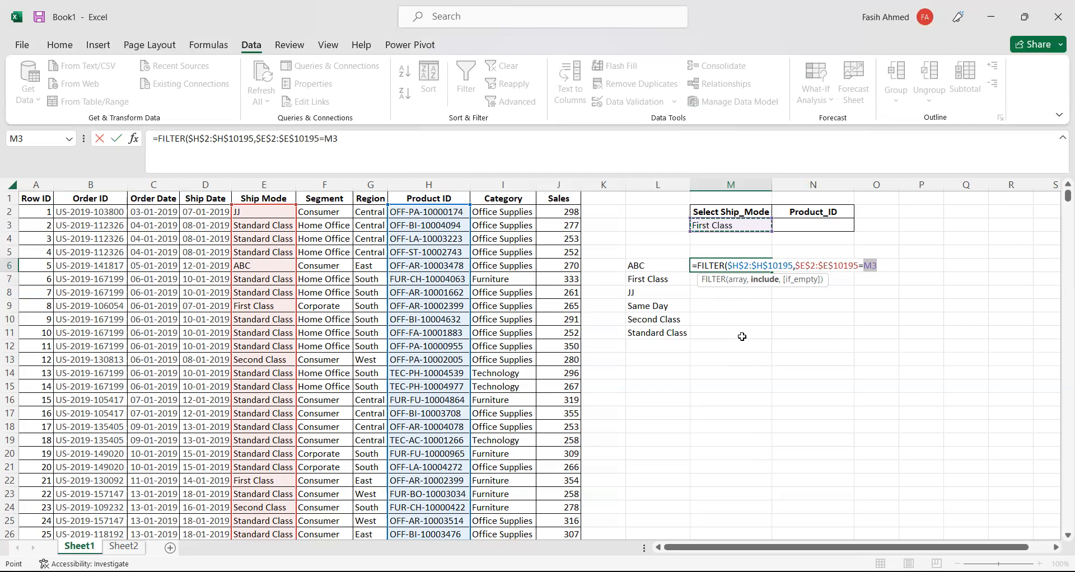
pyautogui.write(')')
pyautogui.press('Return')
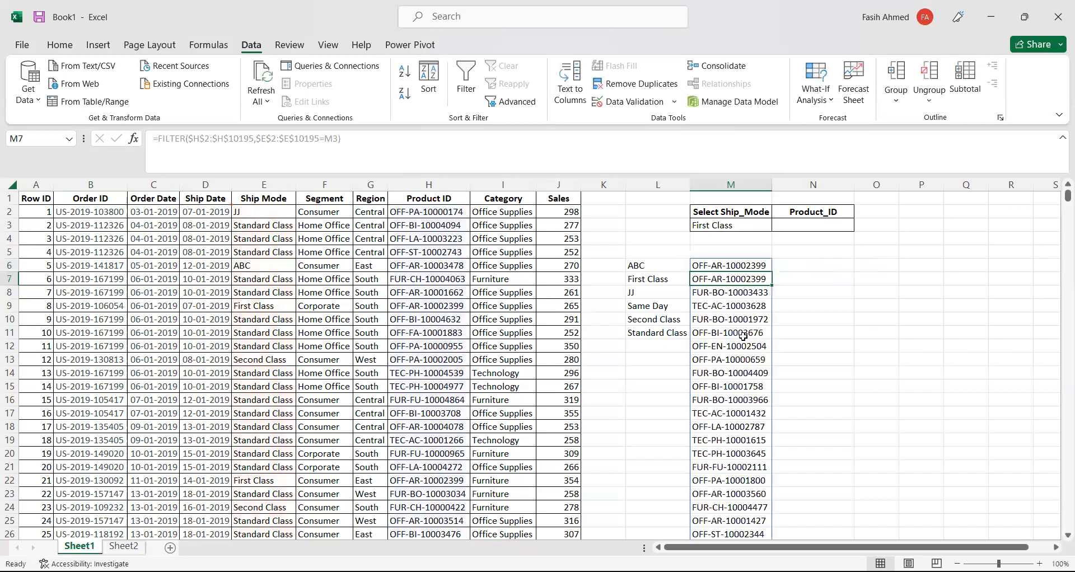
# Look through the Product IDs that the M6 formula spills for the ship mode chosen in M3.
pyautogui.click(738, 225)
pyautogui.click(737, 266)
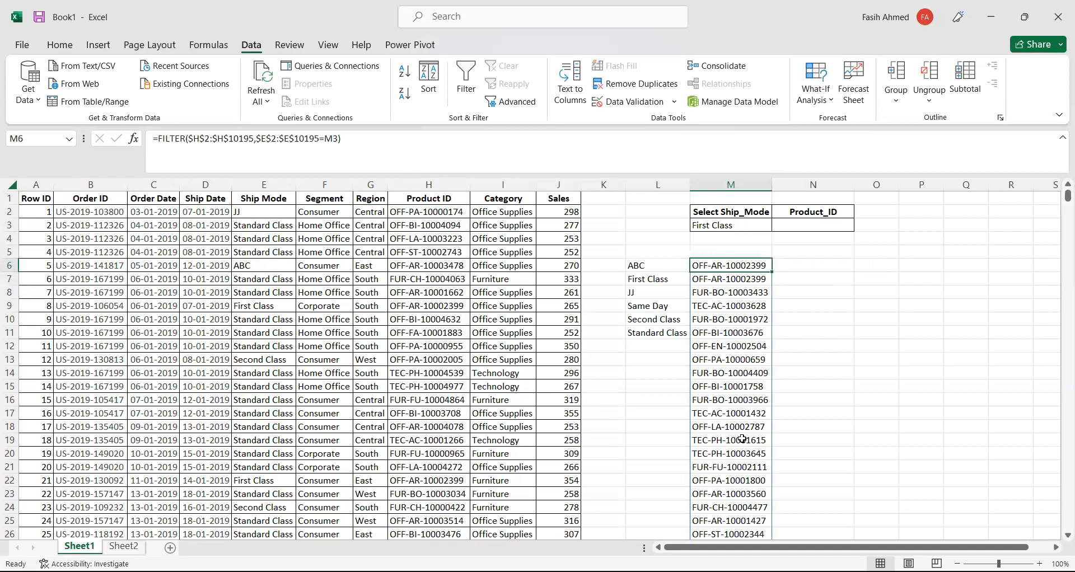
pyautogui.scroll(-6, 750, 455)
pyautogui.scroll(-7, 750, 455)
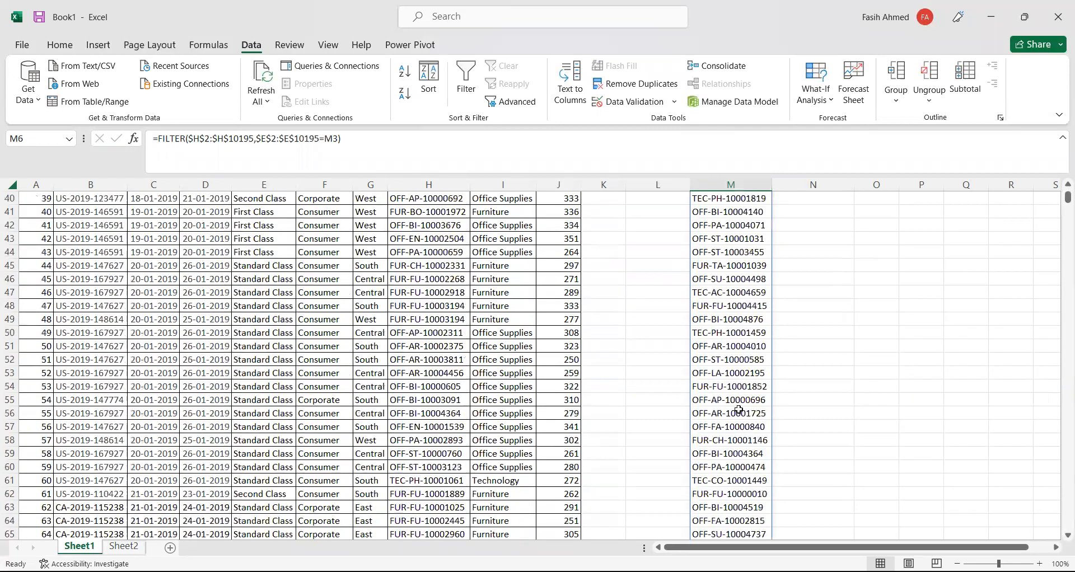
pyautogui.scroll(13, 736, 403)
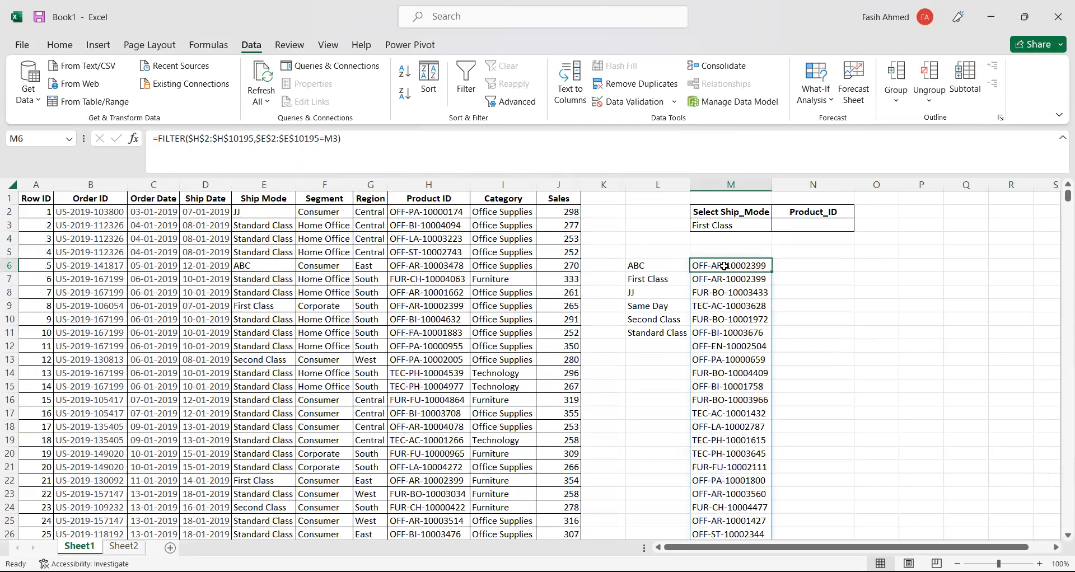
# Highlight the First Class ship mode in E9 and its Product ID in H9 with yellow fill.
pyautogui.click(275, 306)
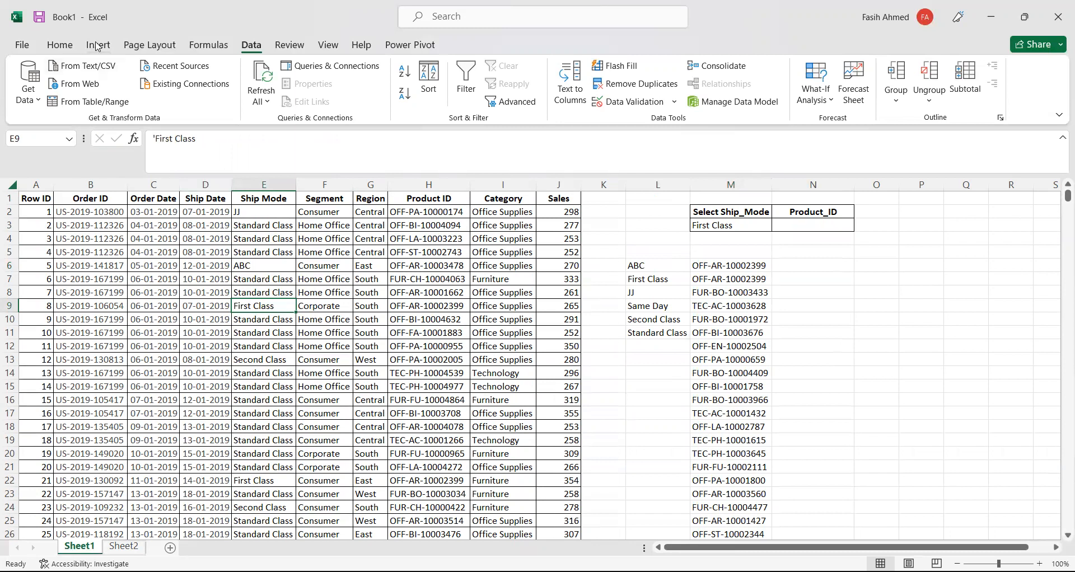
pyautogui.click(60, 44)
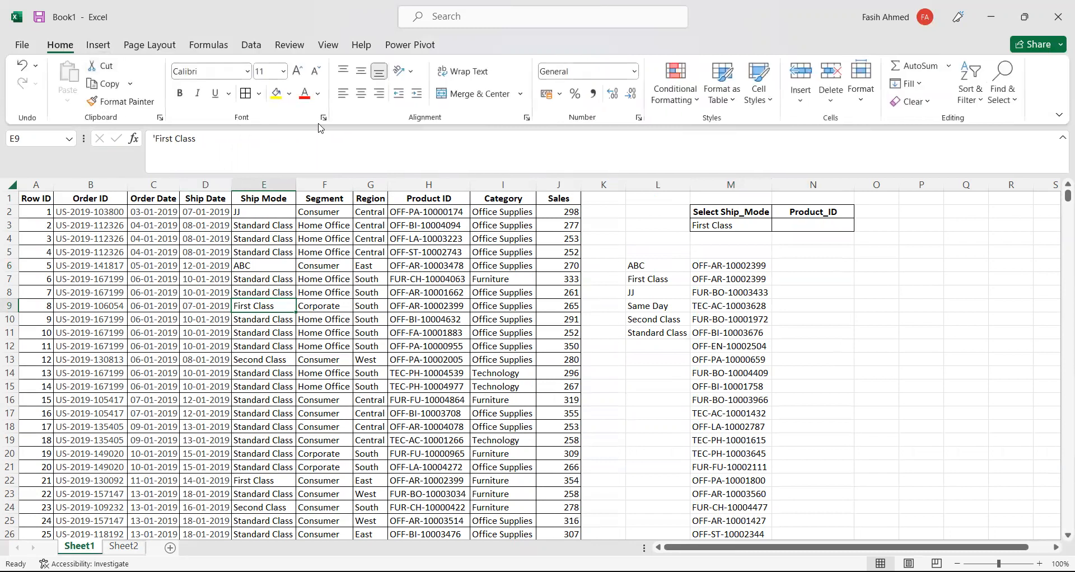
pyautogui.click(275, 93)
pyautogui.click(445, 307)
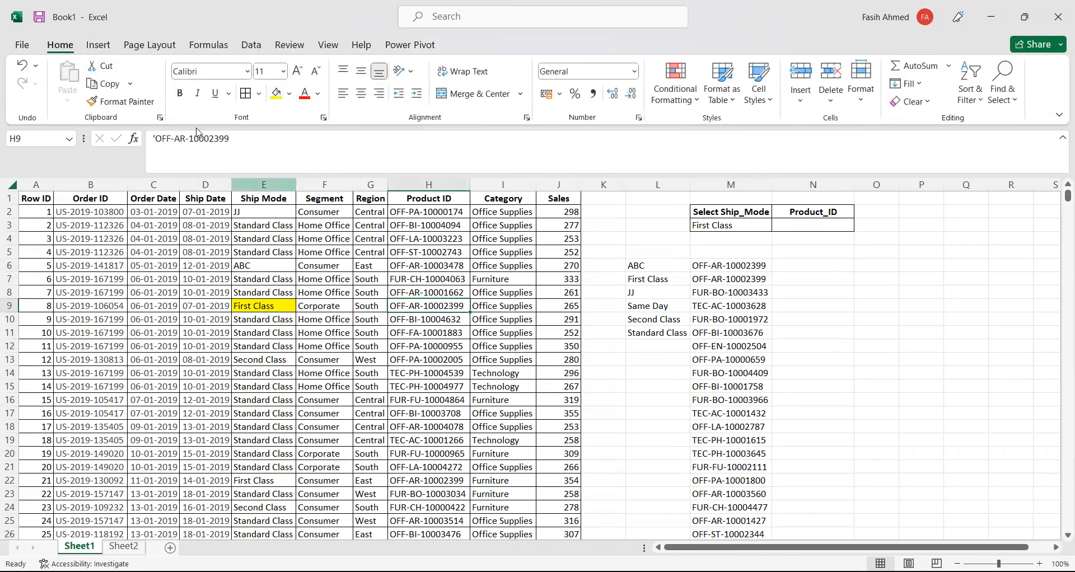
pyautogui.click(277, 97)
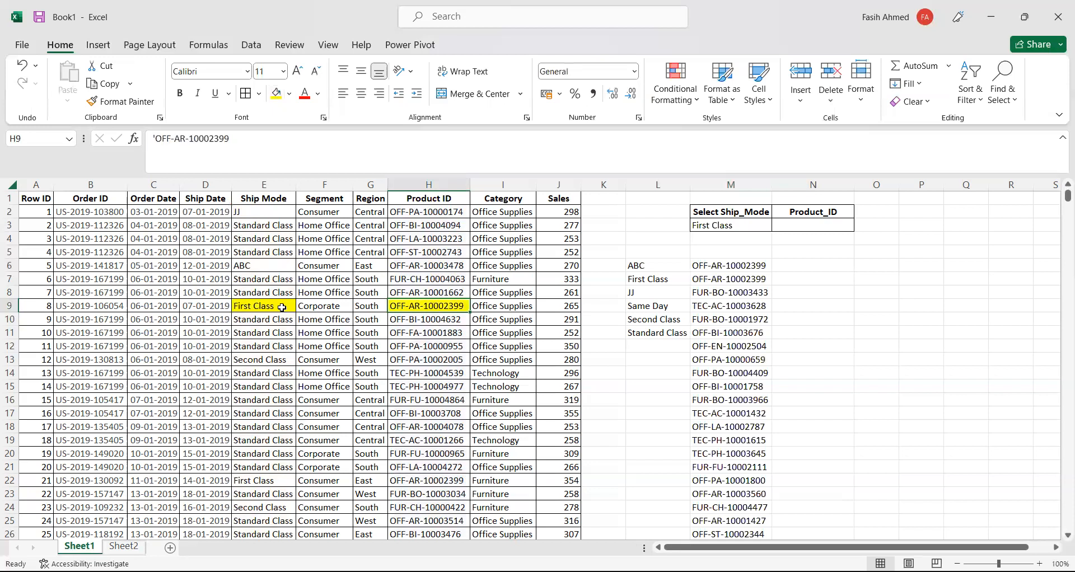
# Fill the First Class ship mode from E9 into E10 and the Product ID from H9 into H10.
pyautogui.click(269, 320)
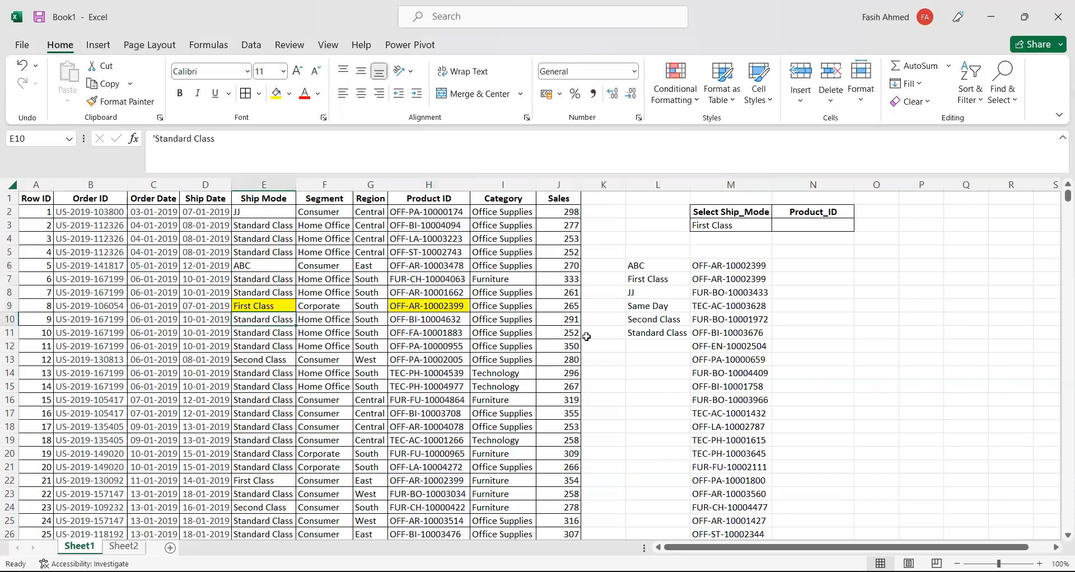
pyautogui.hotkey('shift', 'Up')
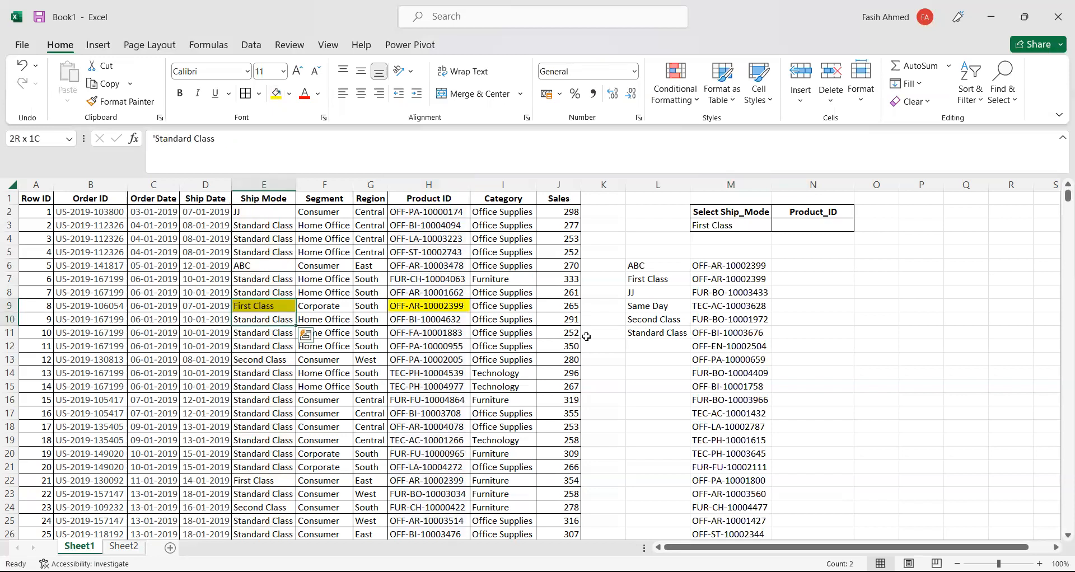
pyautogui.hotkey('ctrl', 'd')
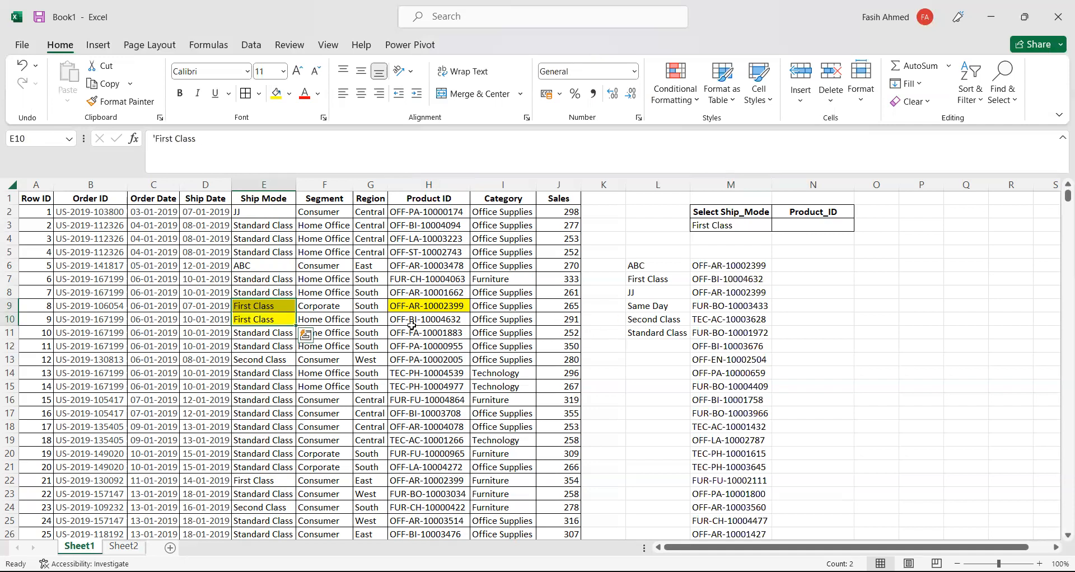
pyautogui.moveTo(411, 324); pyautogui.dragTo(426, 306)
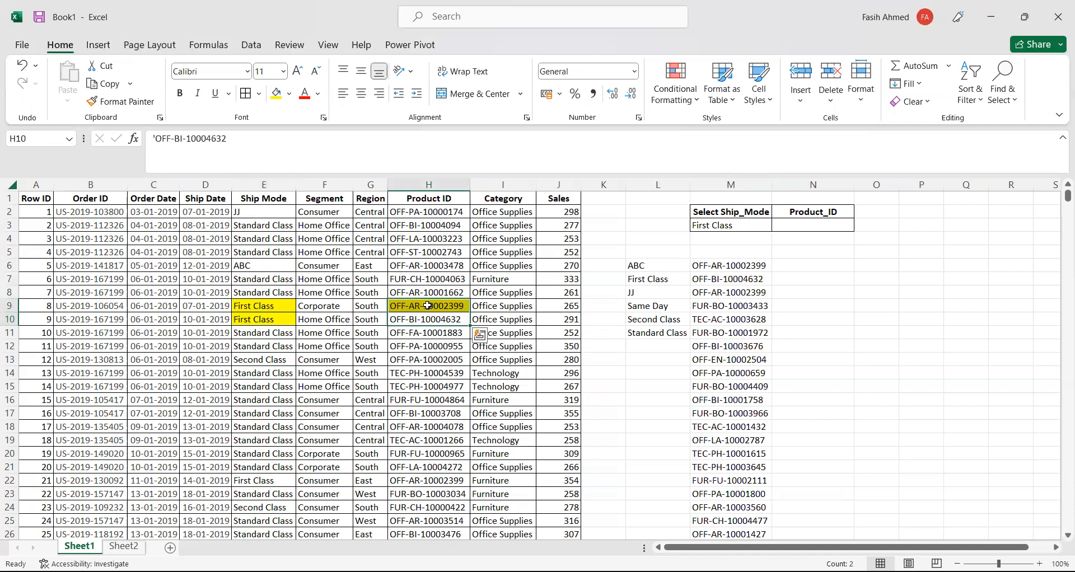
pyautogui.hotkey('ctrl', 'd')
# Check the first entries of the spilled Product ID list from M6 for duplicates.
pyautogui.click(750, 267)
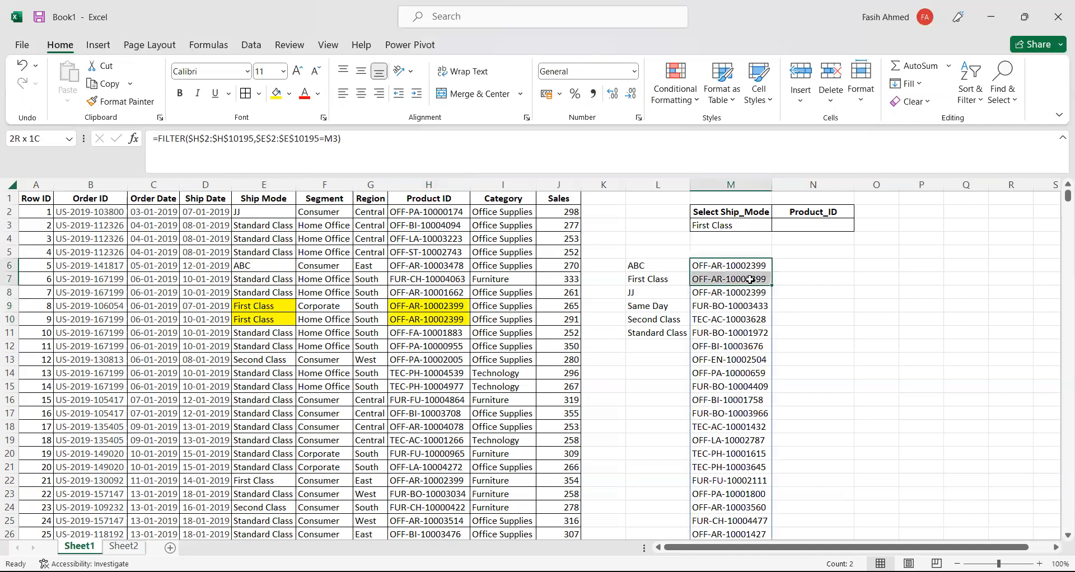
pyautogui.moveTo(746, 271)
pyautogui.mouseDown()
pyautogui.moveTo(747, 280)
pyautogui.moveTo(748, 264)
pyautogui.mouseUp()
pyautogui.hotkey('shift', 'Down')
pyautogui.hotkey('shift', 'Up')
pyautogui.hotkey('shift', 'Down')
pyautogui.hotkey('shift', 'Up')
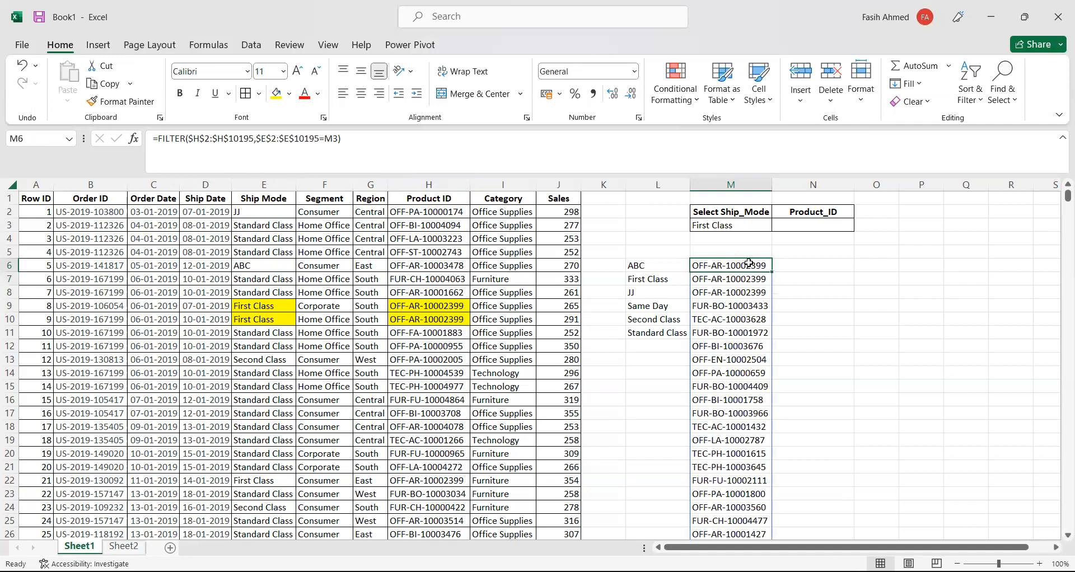
pyautogui.press('Up')
pyautogui.press('Up')
pyautogui.press('Up')
pyautogui.press('Right')
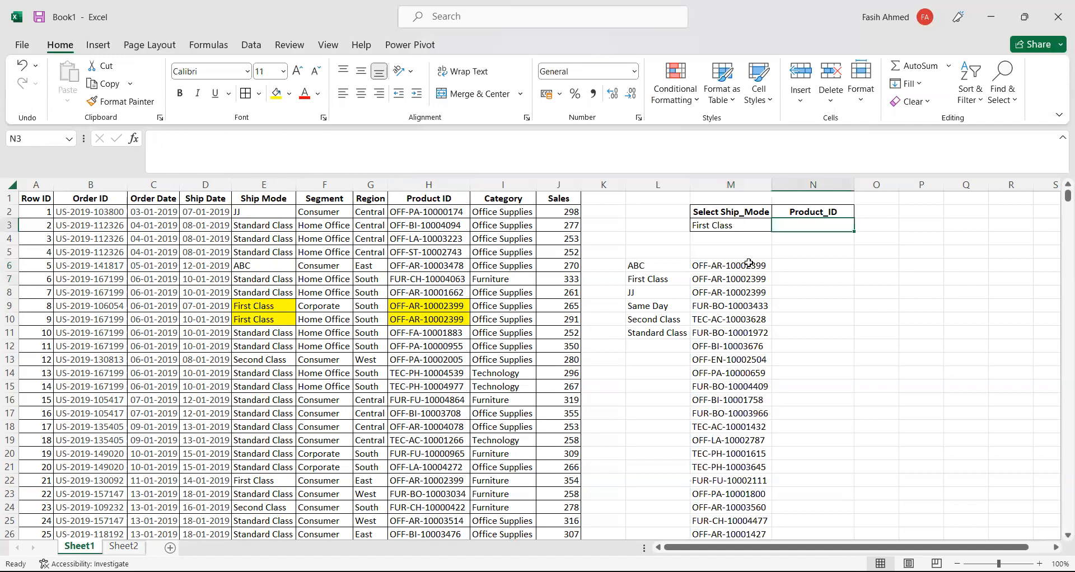
# Wrap the FILTER formula in M6 in UNIQUE so that each Product ID is listed once.
pyautogui.click(728, 269)
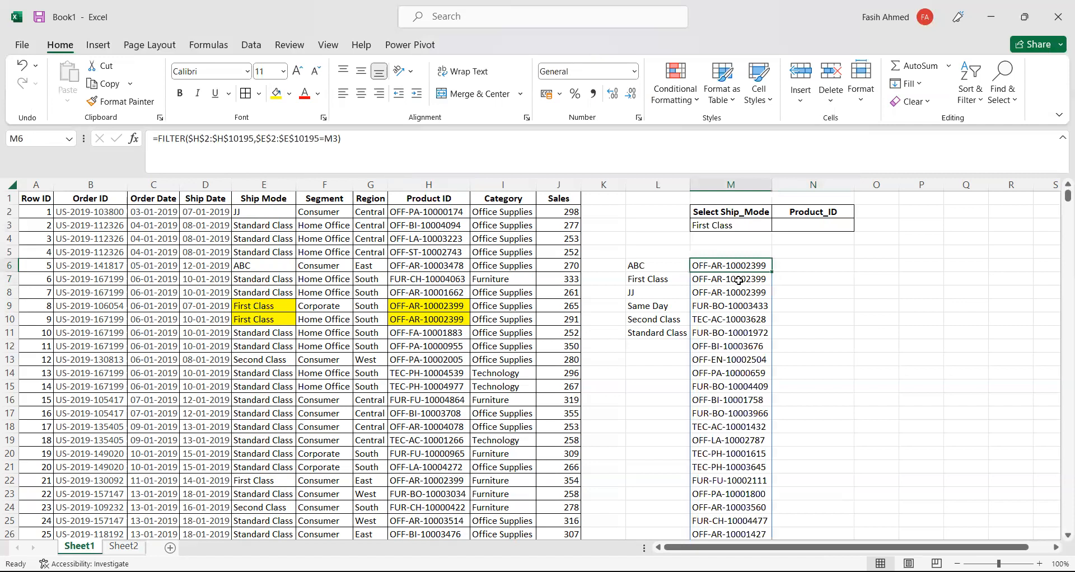
pyautogui.press('F2')
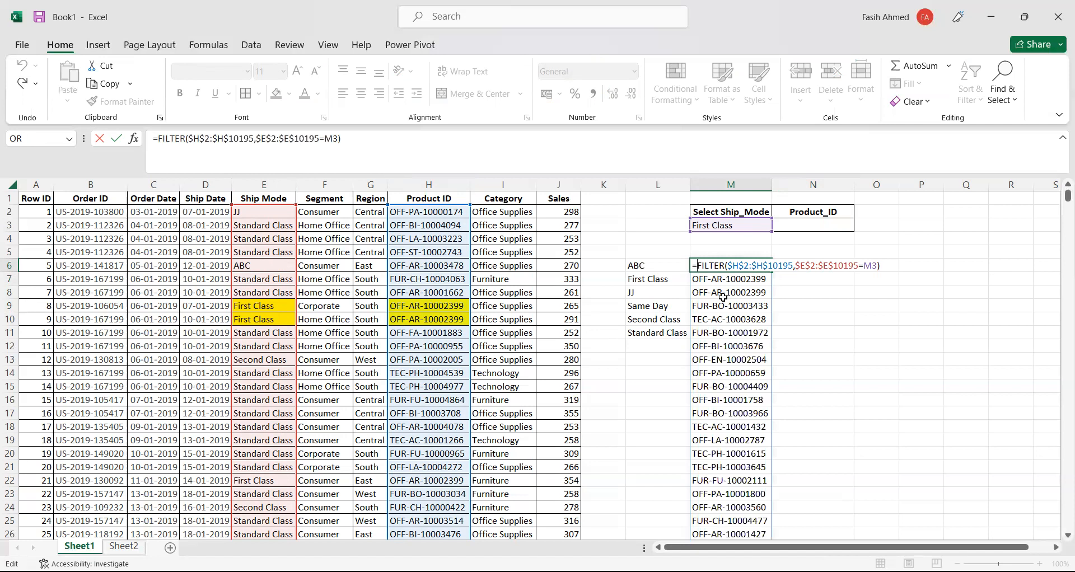
pyautogui.write('unique(')
pyautogui.press('End')
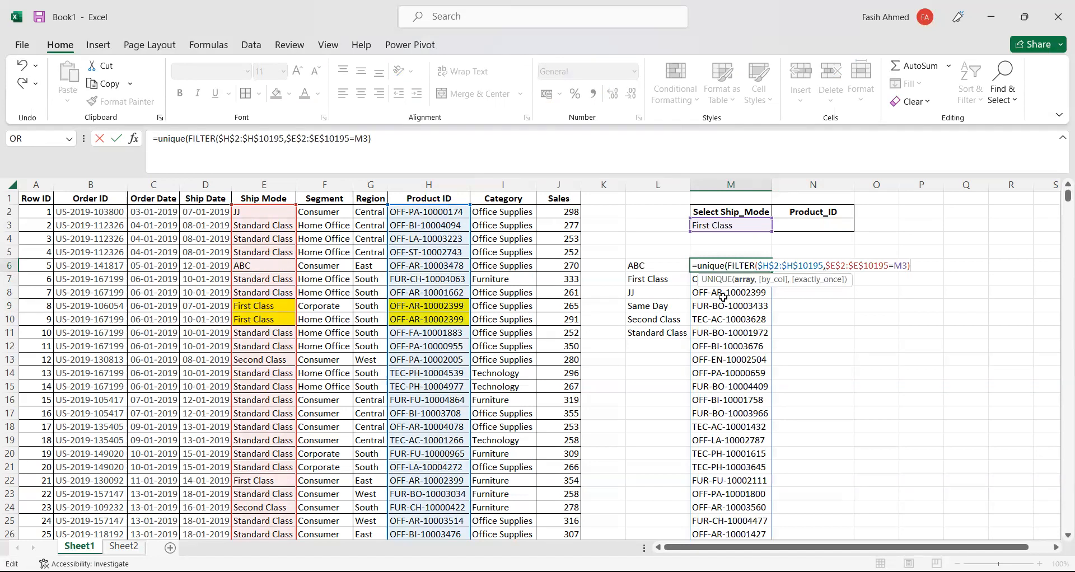
pyautogui.press('Return')
pyautogui.click(745, 266)
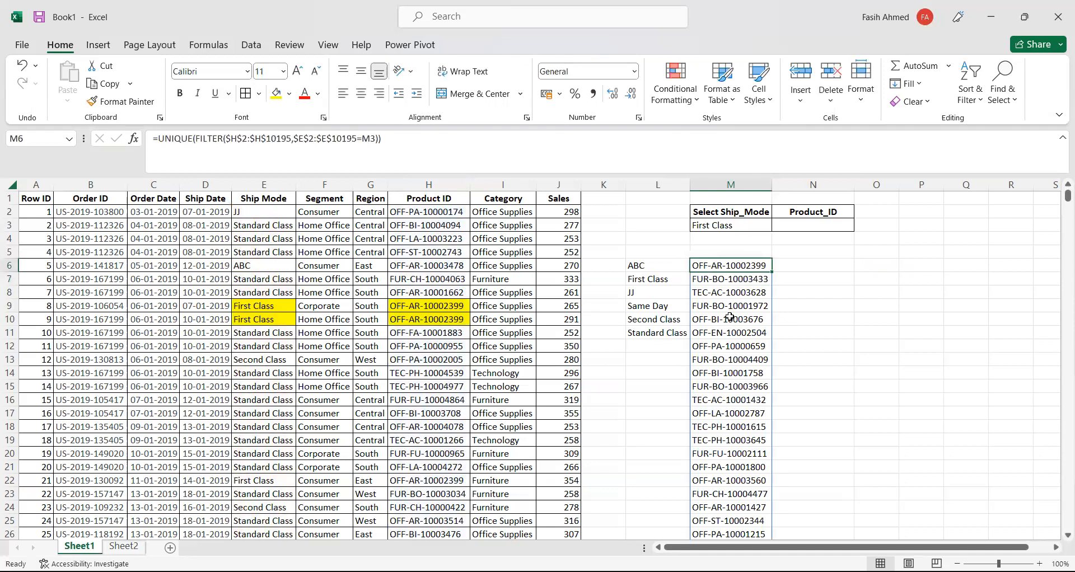
# Choose ABC from the ship mode drop-down in M3.
pyautogui.click(735, 226)
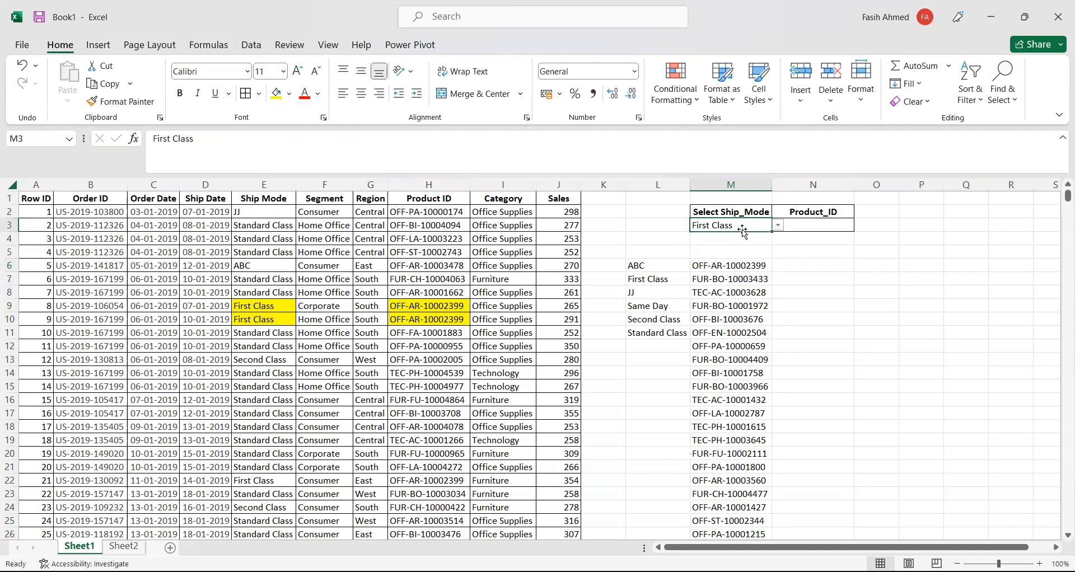
pyautogui.hotkey('alt', 'Down')
pyautogui.click(745, 237)
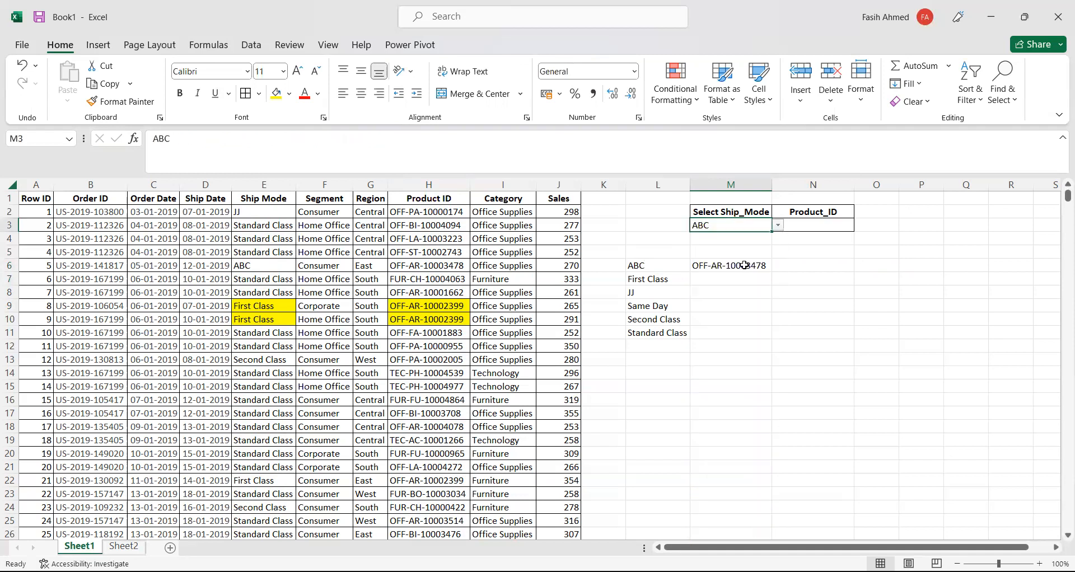
# Compare the Product ID returned in M6 with the ABC row in the Ship Mode and Product ID columns.
pyautogui.click(744, 266)
pyautogui.click(244, 267)
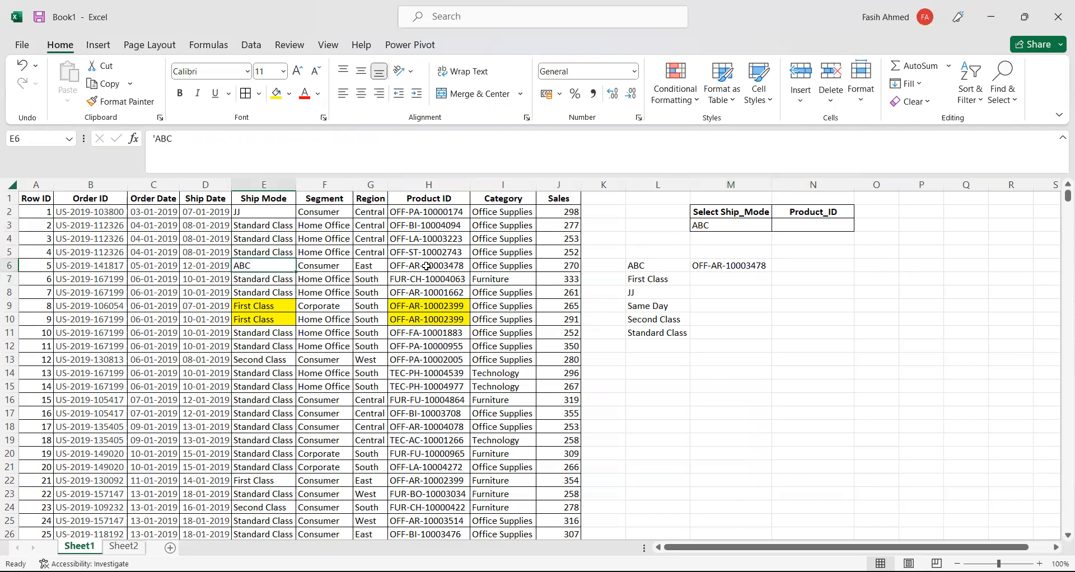
pyautogui.click(429, 266)
pyautogui.click(265, 280)
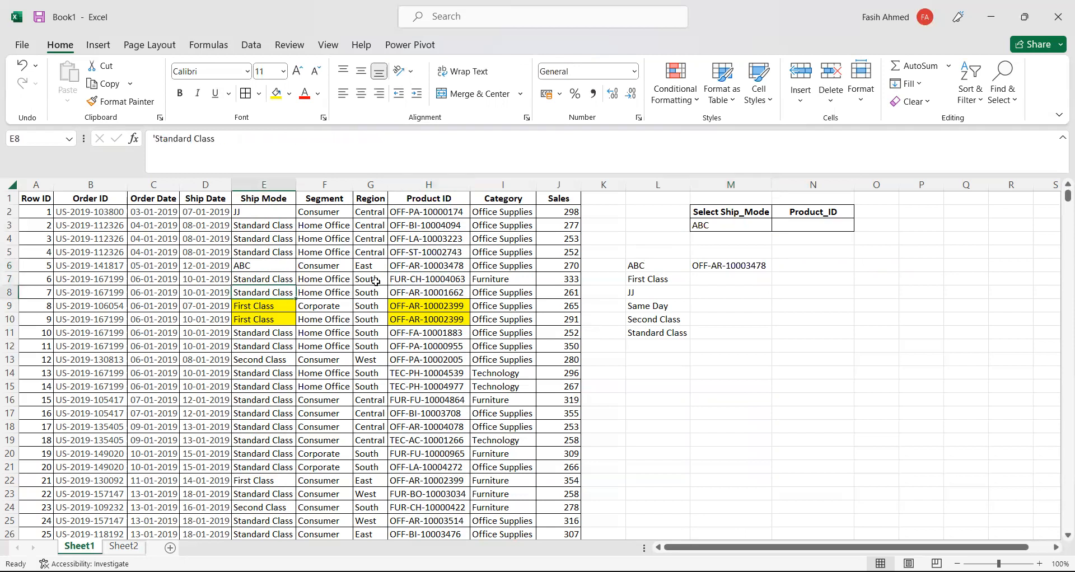
# Change the ship mode in E7 to ABC.
pyautogui.click(425, 280)
pyautogui.click(263, 282)
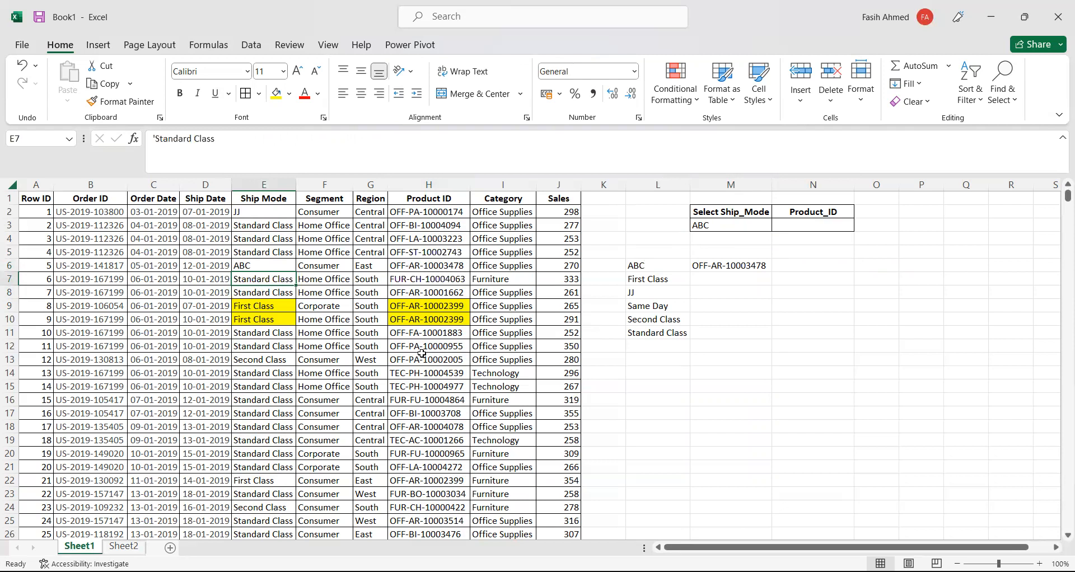
pyautogui.write('ABC')
pyautogui.press('Return')
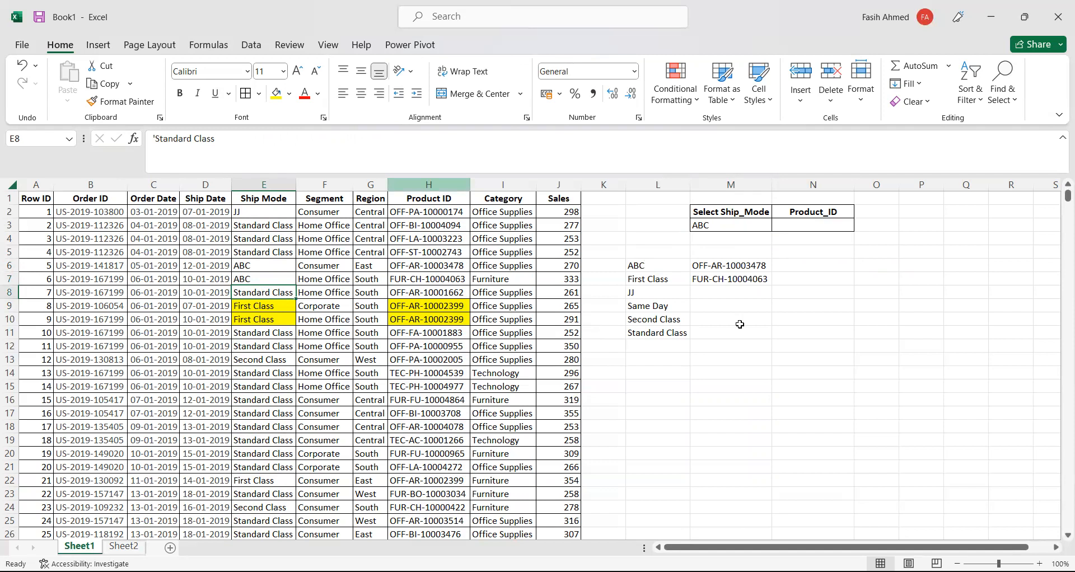
# Start a data validation rule for N3 that allows a list.
pyautogui.click(738, 279)
pyautogui.press('Up')
pyautogui.press('Up')
pyautogui.press('Up')
pyautogui.press('Up')
pyautogui.press('Right')
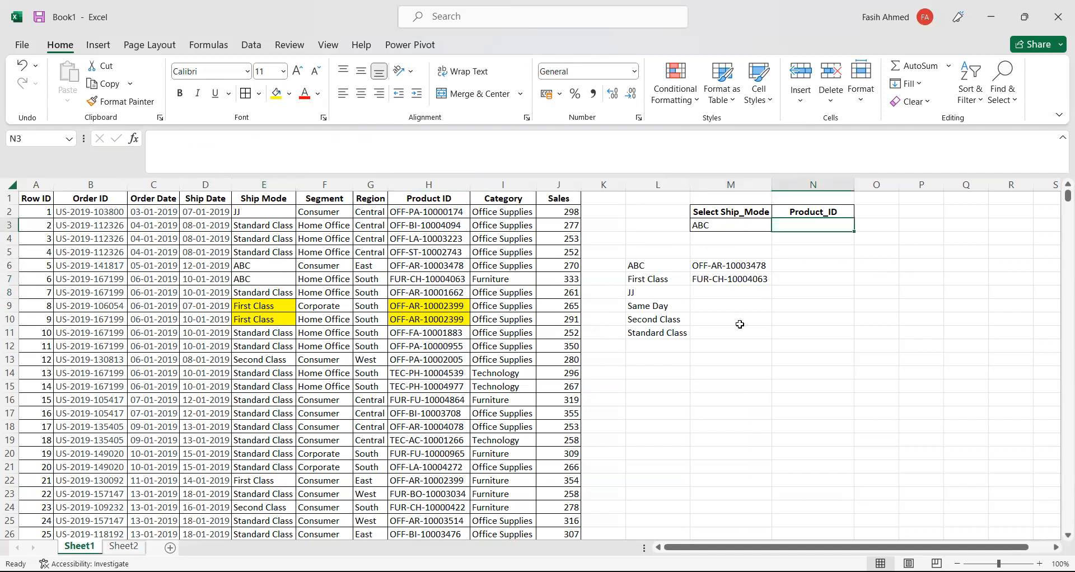
pyautogui.click(252, 46)
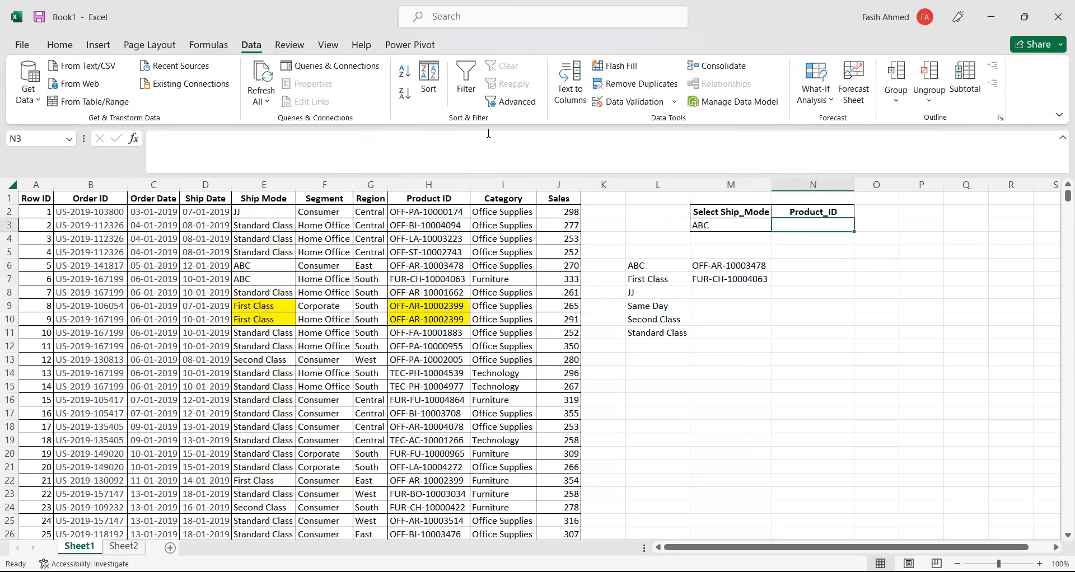
pyautogui.click(632, 101)
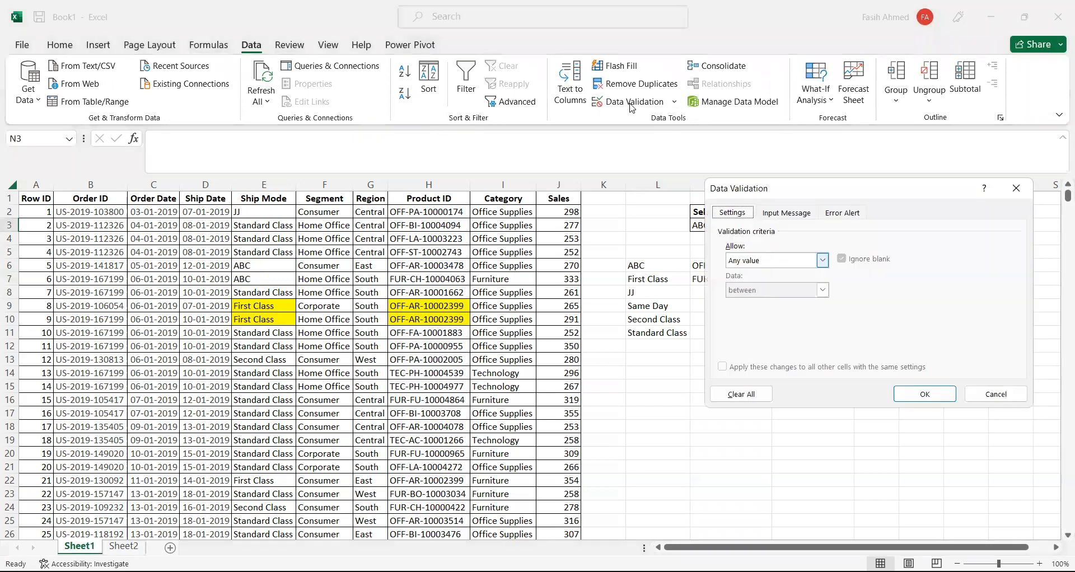
pyautogui.click(822, 260)
pyautogui.click(753, 305)
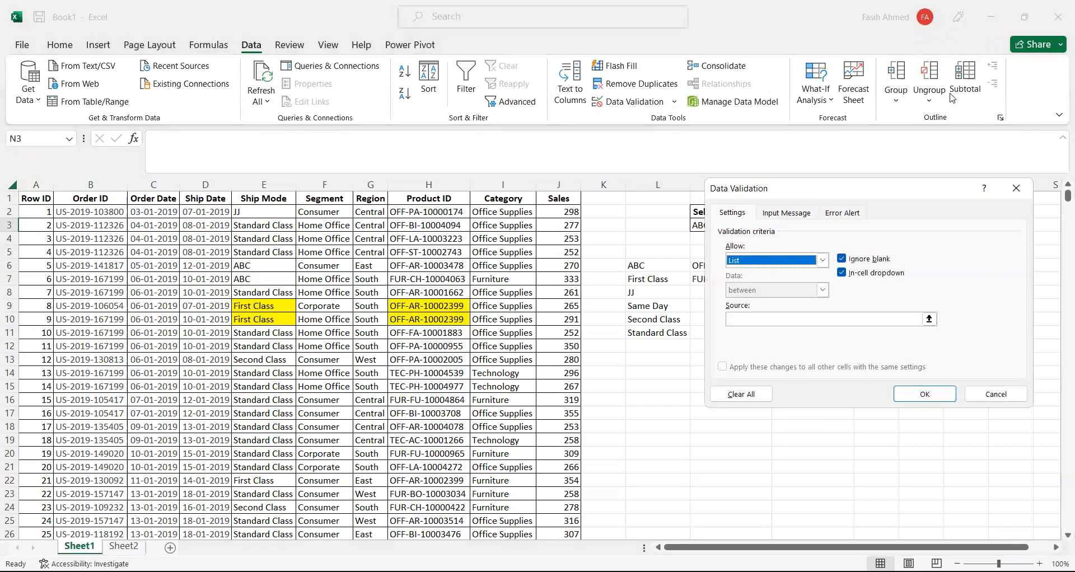
# Set the source of N3's validation list to the spilled range =$M$6# and apply the rule.
pyautogui.moveTo(846, 193); pyautogui.dragTo(951, 98)
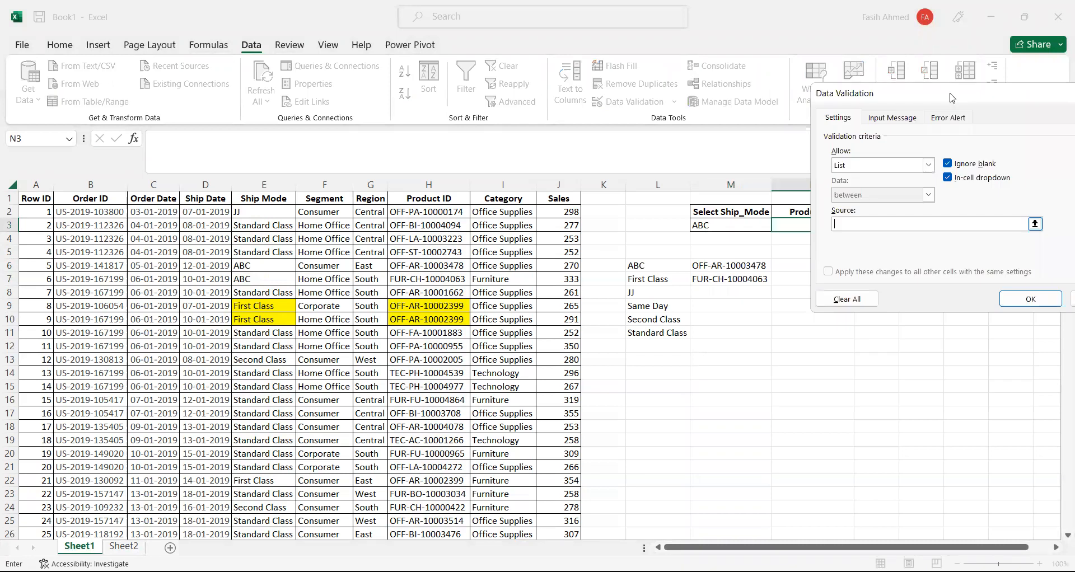
pyautogui.write('=')
pyautogui.click(710, 266)
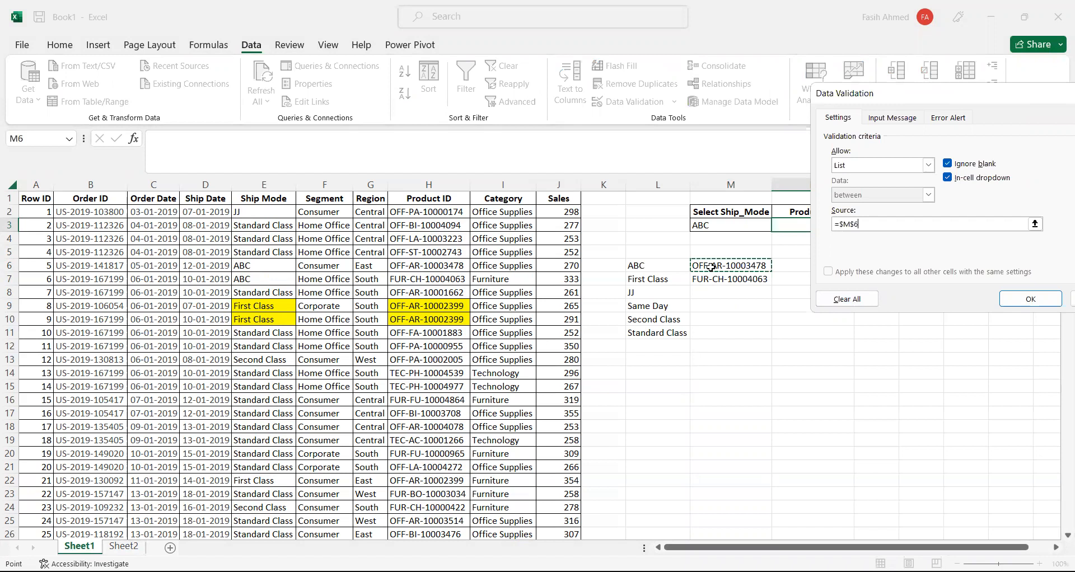
pyautogui.write('#')
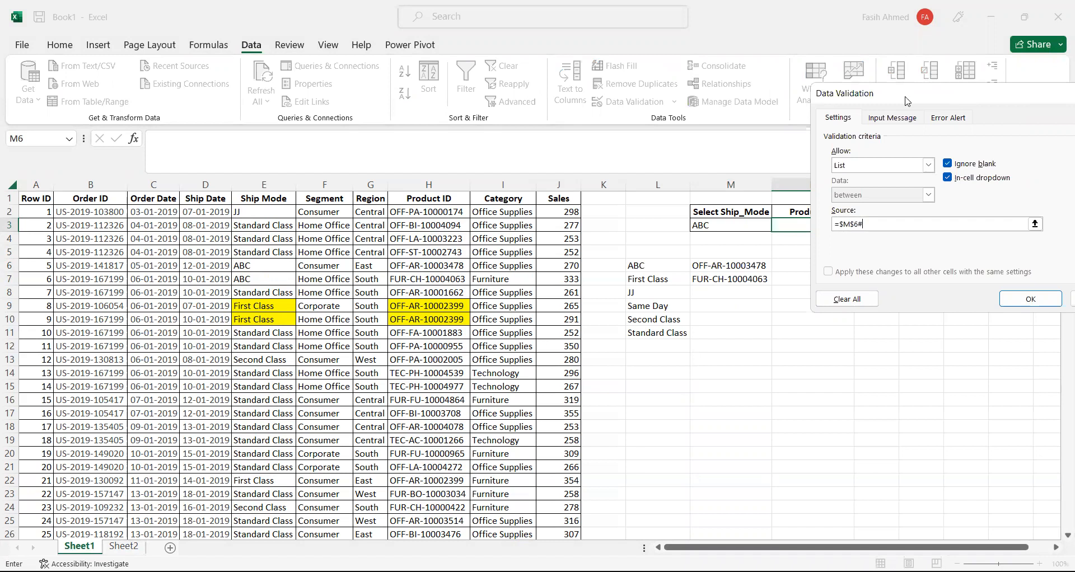
pyautogui.moveTo(907, 102); pyautogui.dragTo(848, 106)
pyautogui.press('Return')
# Choose OFF-AR-10003478 from the Product ID drop-down in N3.
pyautogui.hotkey('alt', 'Down')
pyautogui.press('Down')
pyautogui.press('Up')
pyautogui.press('Return')
# Switch the ship mode in M3 to First Class using its drop-down.
pyautogui.press('Down')
pyautogui.press('Down')
pyautogui.press('Down')
pyautogui.click(734, 227)
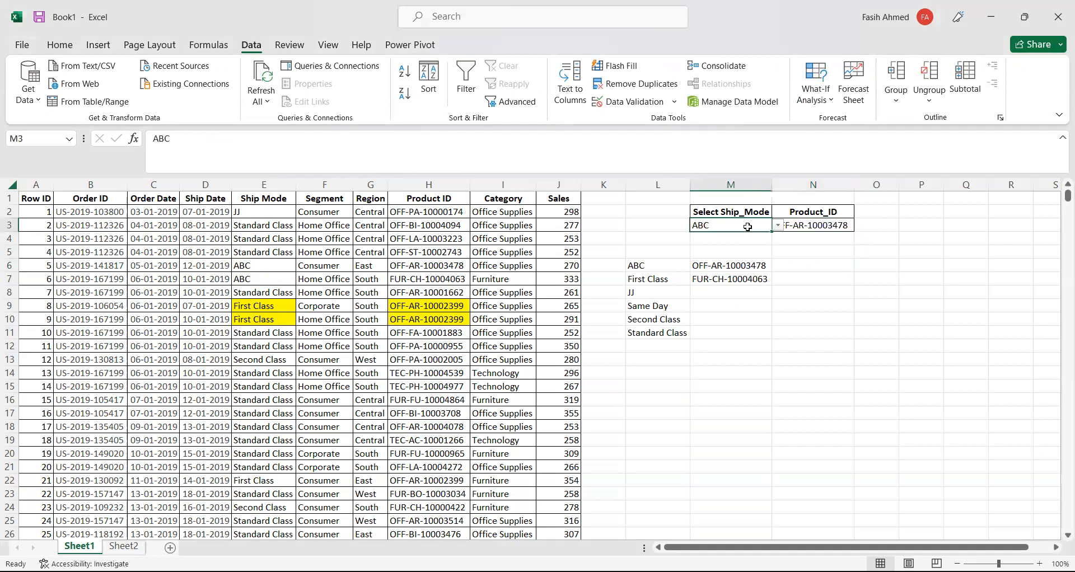
pyautogui.hotkey('alt', 'Down')
pyautogui.click(745, 247)
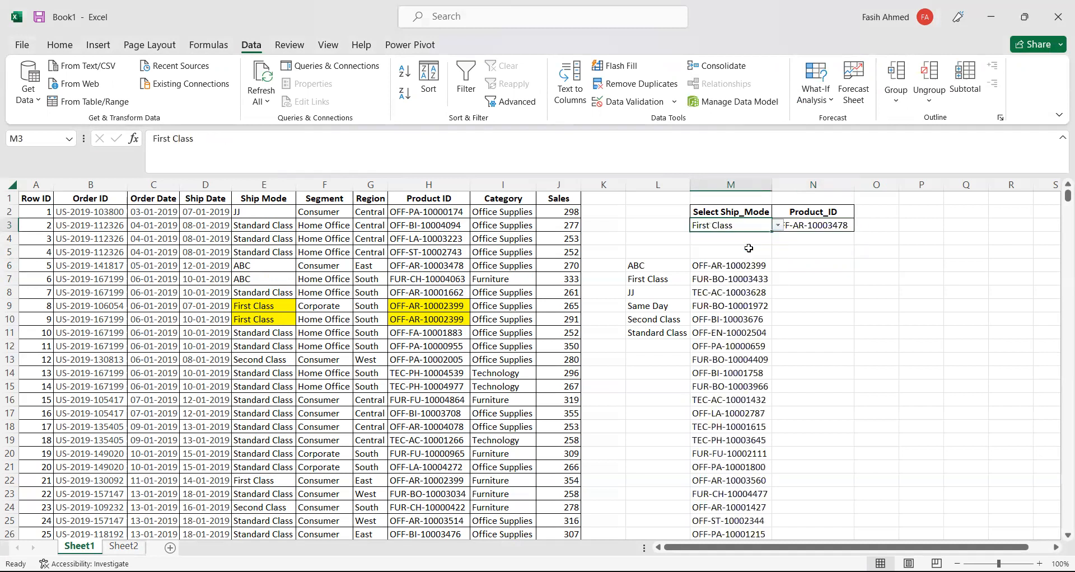
# Look through the First Class Product IDs offered in the N3 drop-down without choosing another one.
pyautogui.press('Right')
pyautogui.hotkey('alt', 'Down')
pyautogui.press('Down')
pyautogui.press('Down')
pyautogui.press('Down')
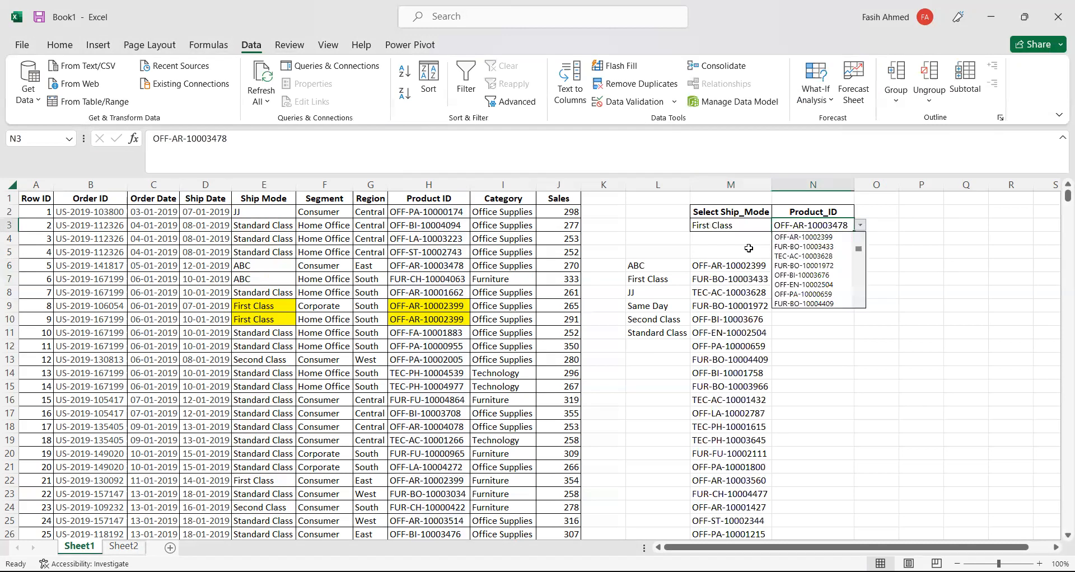
pyautogui.press('Down')
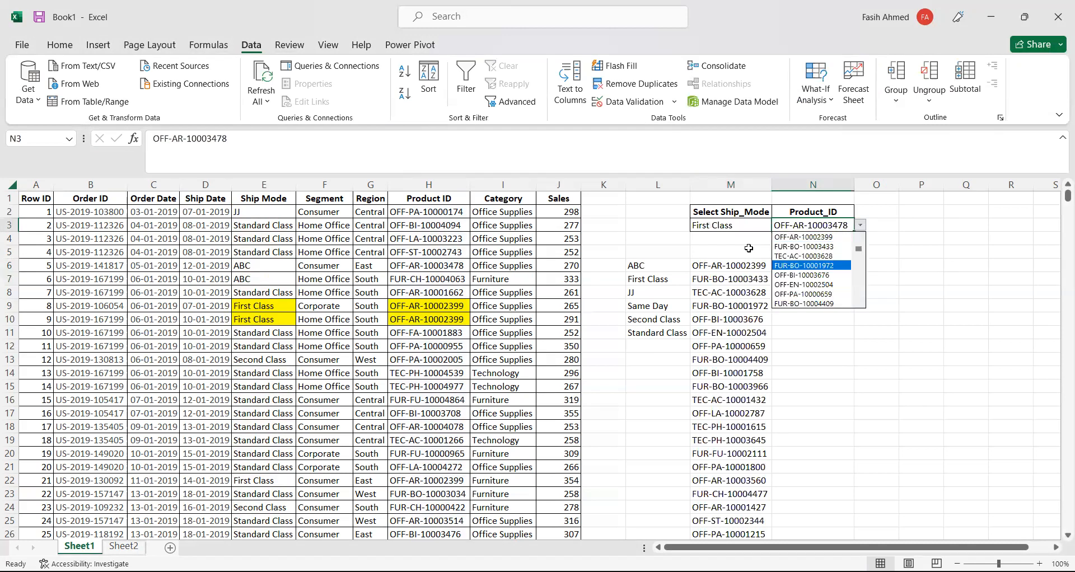
pyautogui.scroll(-5, 748, 248)
pyautogui.scroll(-5, 749, 248)
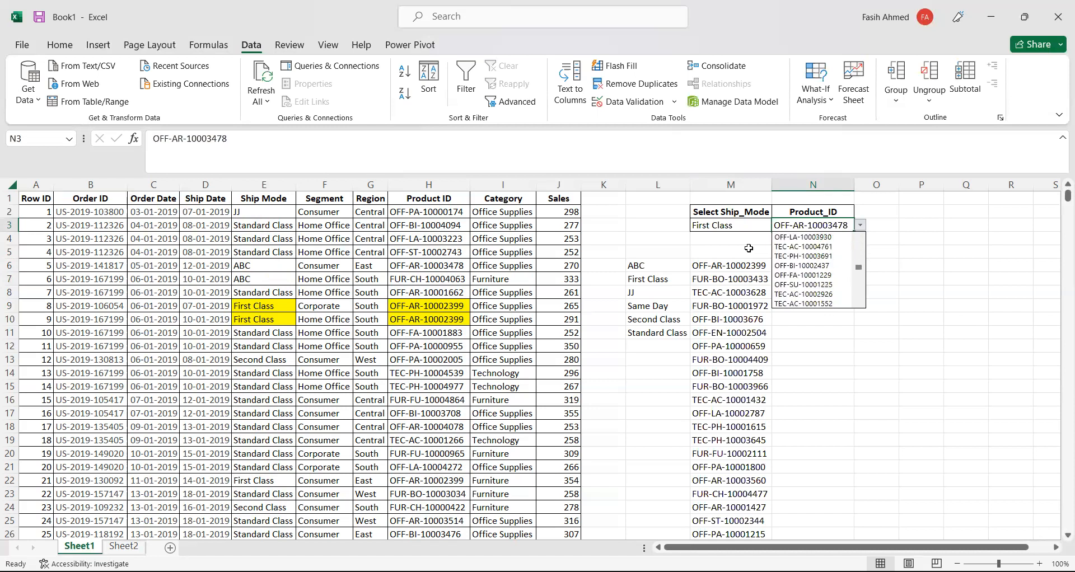
pyautogui.press('Escape')
# Review the helper lists starting in L6 and M6 and the free space beside the Category list on Sheet2.
pyautogui.click(630, 268)
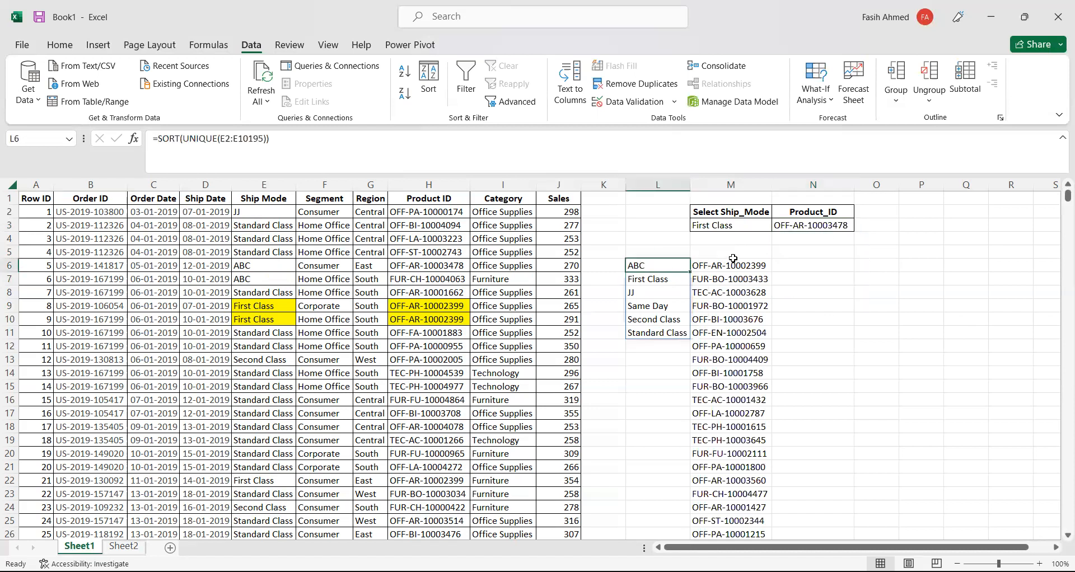
pyautogui.click(788, 278)
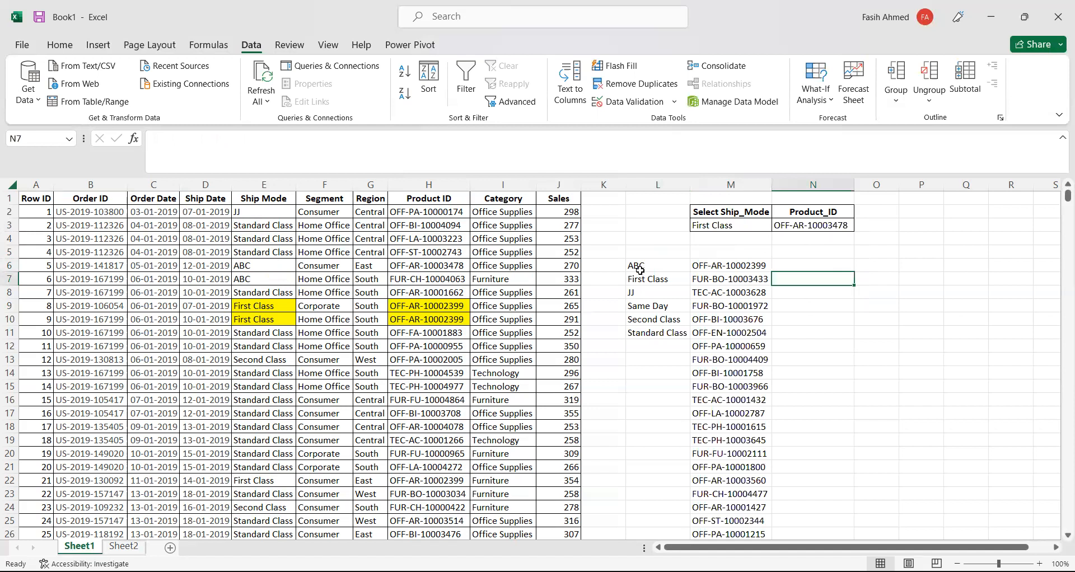
pyautogui.click(640, 270)
pyautogui.moveTo(640, 270); pyautogui.dragTo(739, 386)
pyautogui.click(780, 401)
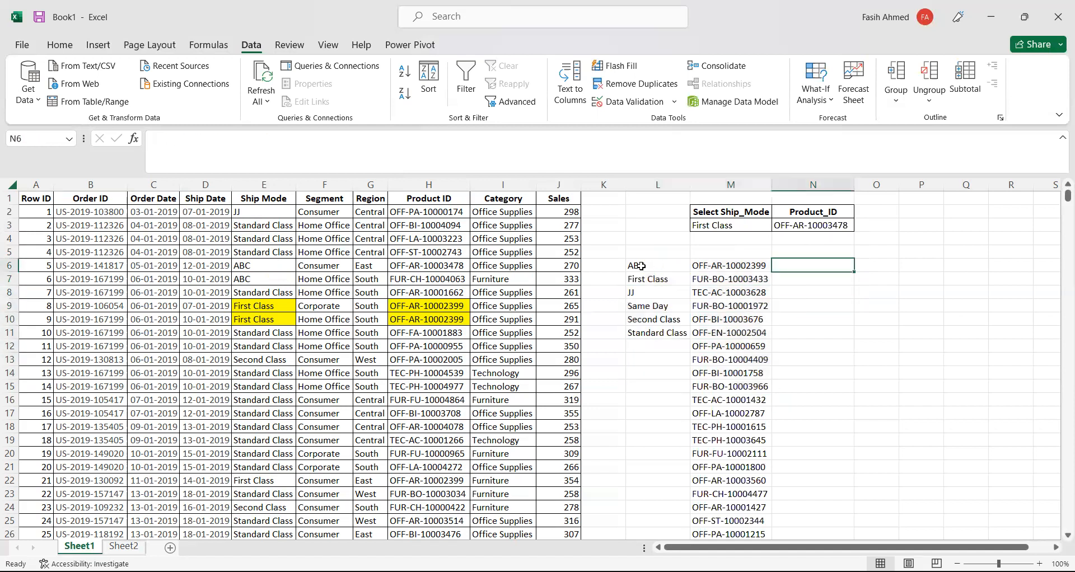
pyautogui.click(643, 268)
pyautogui.click(123, 547)
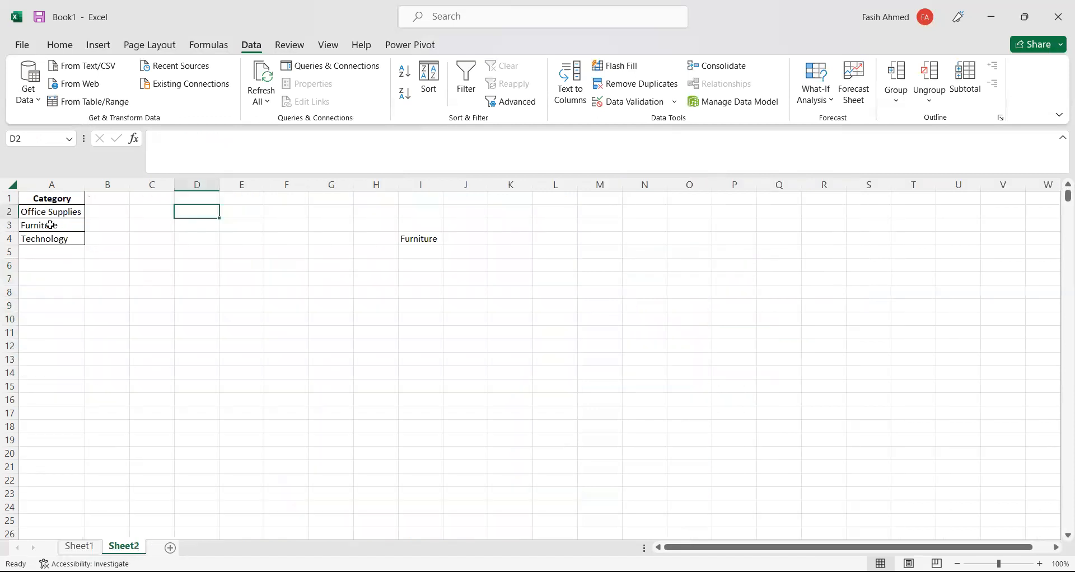
pyautogui.click(98, 211)
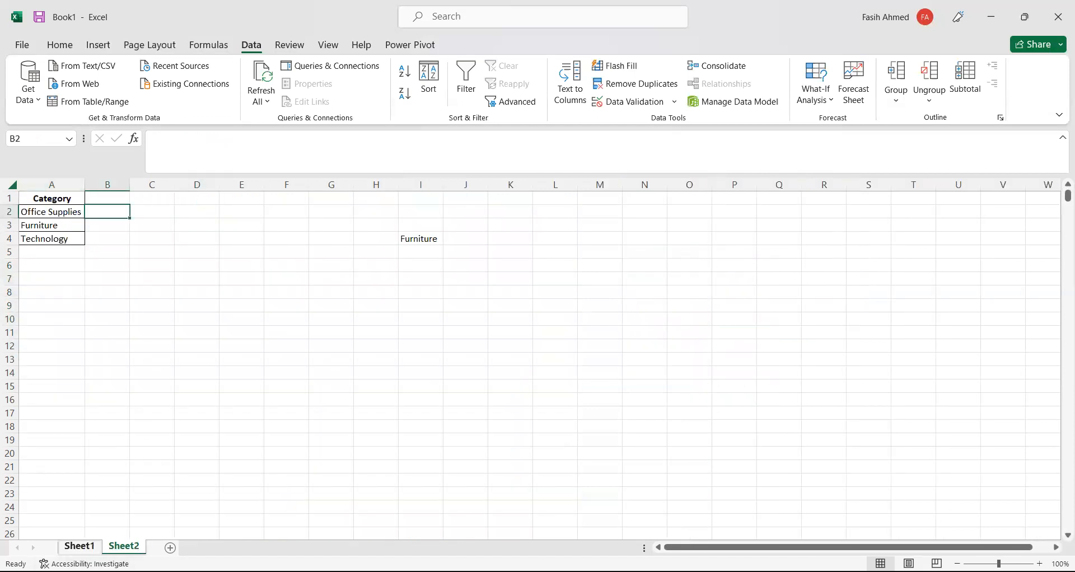
pyautogui.click(81, 547)
pyautogui.click(705, 224)
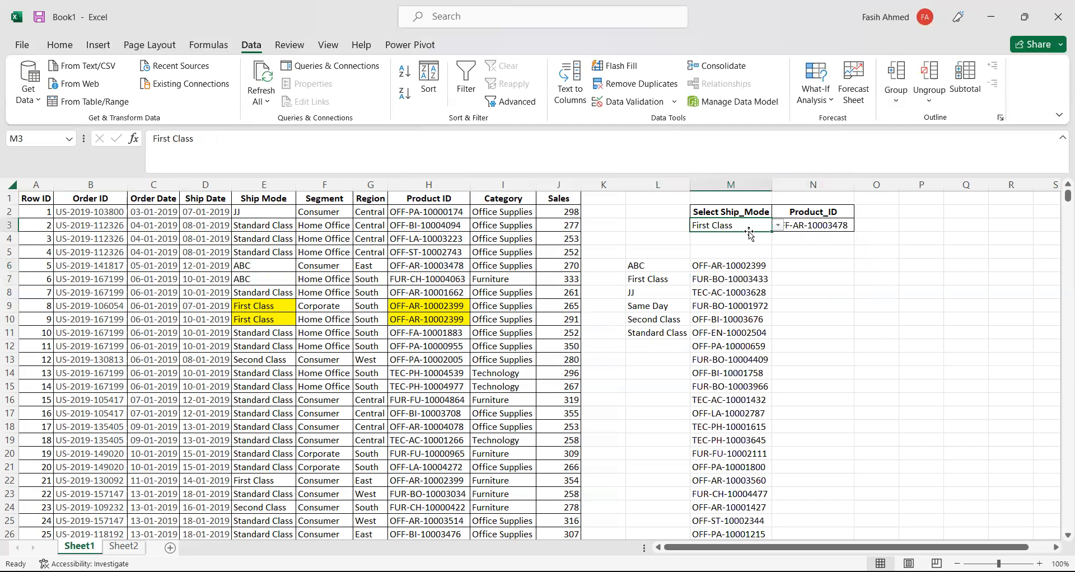
pyautogui.press('Down')
pyautogui.press('Down')
pyautogui.press('Down')
pyautogui.press('Right')
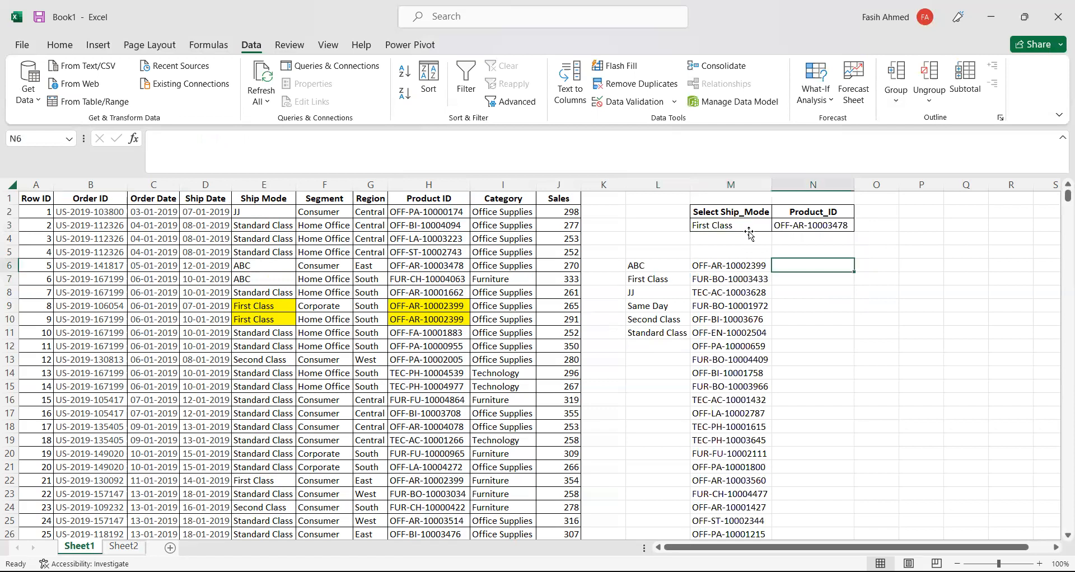
pyautogui.press('Up')
pyautogui.press('Up')
pyautogui.press('Up')
pyautogui.press('Left')
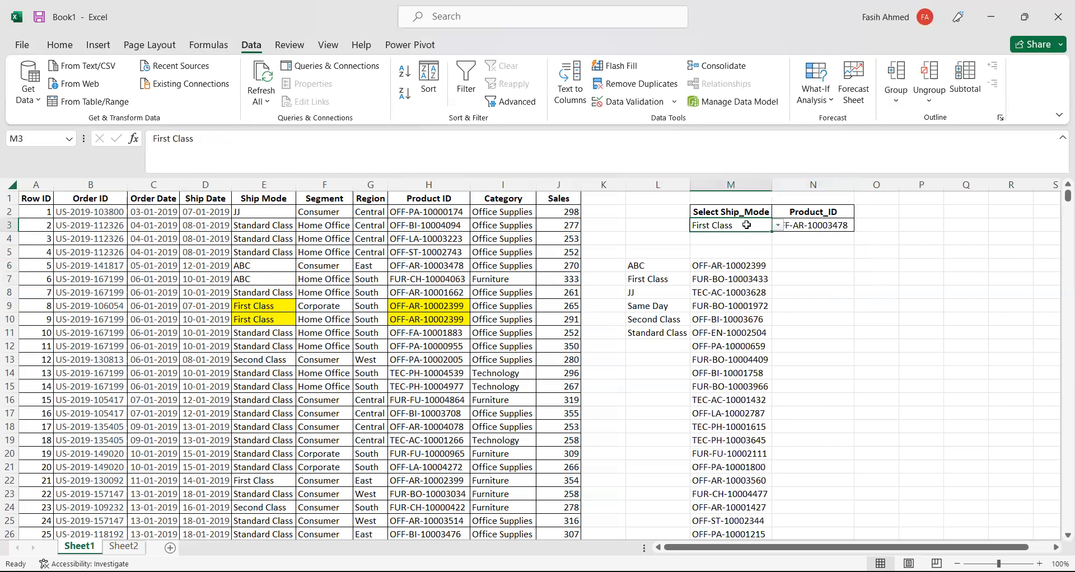
# Browse the ship mode options in the M3 drop-down and keep First Class selected.
pyautogui.hotkey('alt', 'Down')
pyautogui.press('Down')
pyautogui.press('Down')
pyautogui.press('Down')
pyautogui.press('Up')
pyautogui.press('Up')
pyautogui.press('Up')
pyautogui.press('Return')
pyautogui.press('Right')
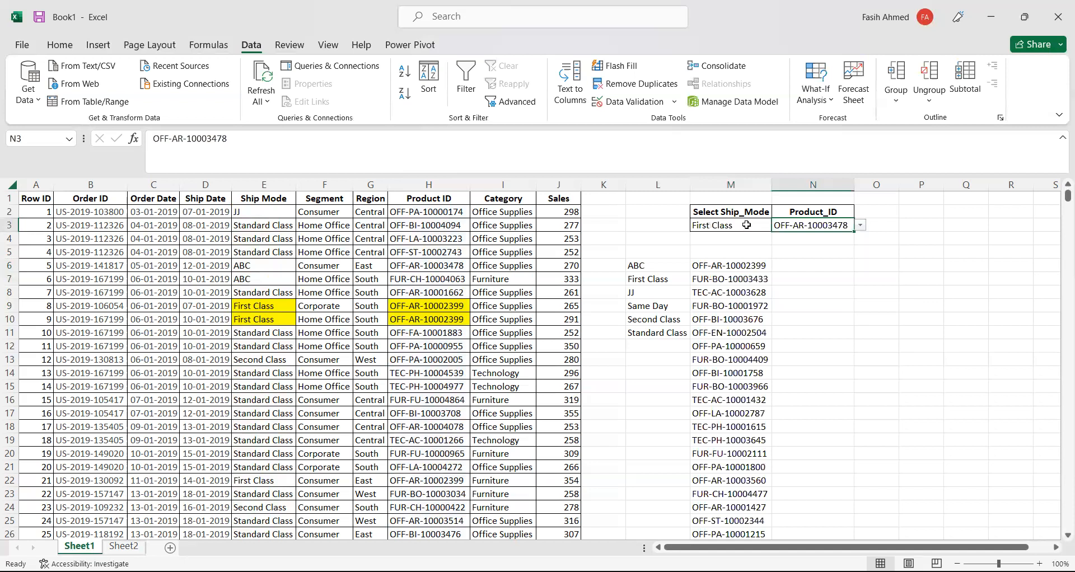
# Examine the Category column and the empty cell O3 beside the Product ID drop-down.
pyautogui.press('Right')
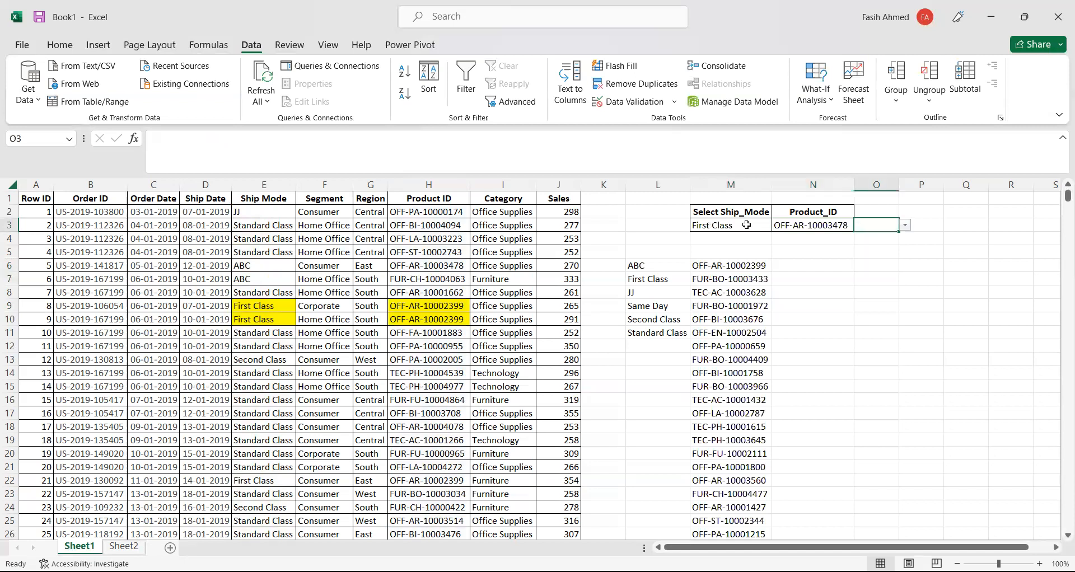
pyautogui.press('Left')
pyautogui.press('Right')
pyautogui.press('Up')
pyautogui.click(505, 199)
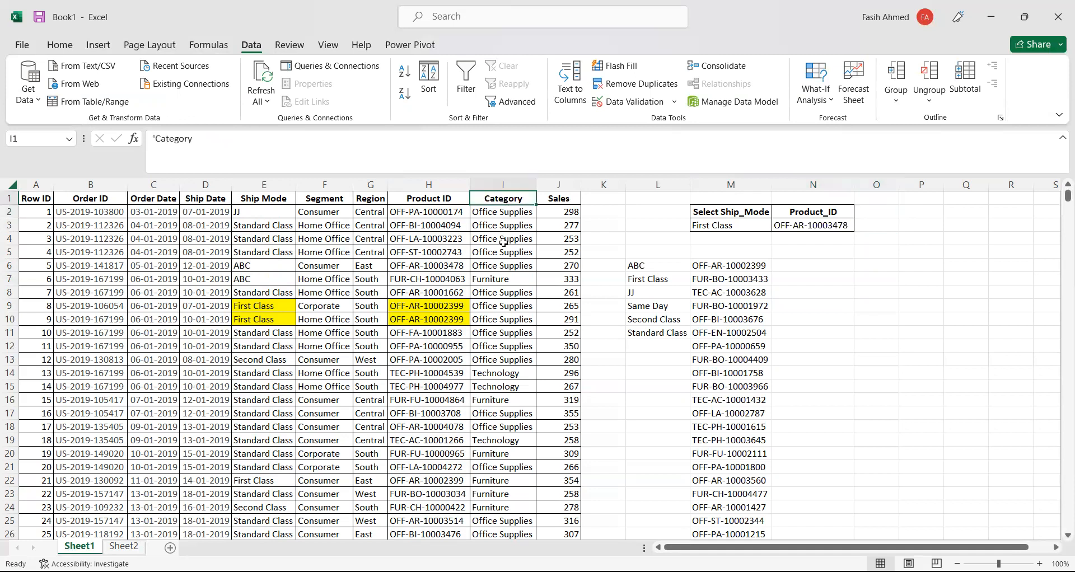
pyautogui.click(430, 253)
pyautogui.click(795, 226)
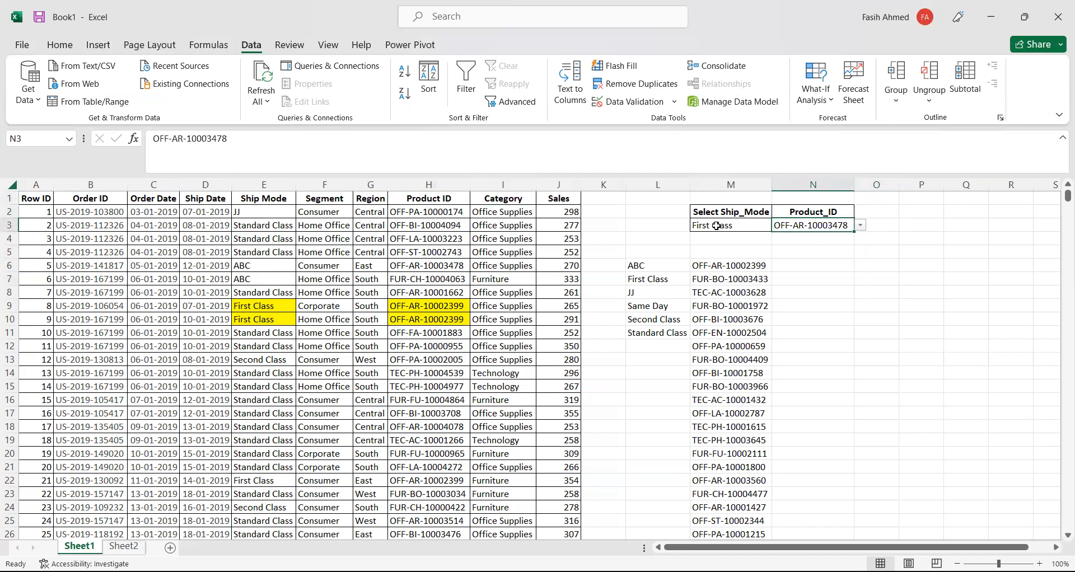
pyautogui.click(748, 227)
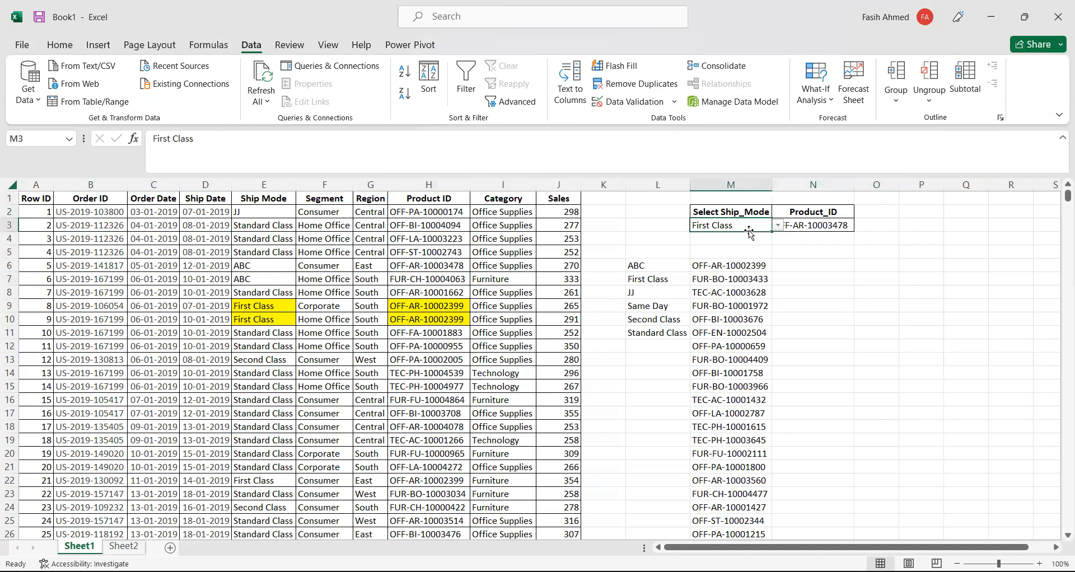
pyautogui.press('Right')
pyautogui.moveTo(497, 212); pyautogui.dragTo(505, 306)
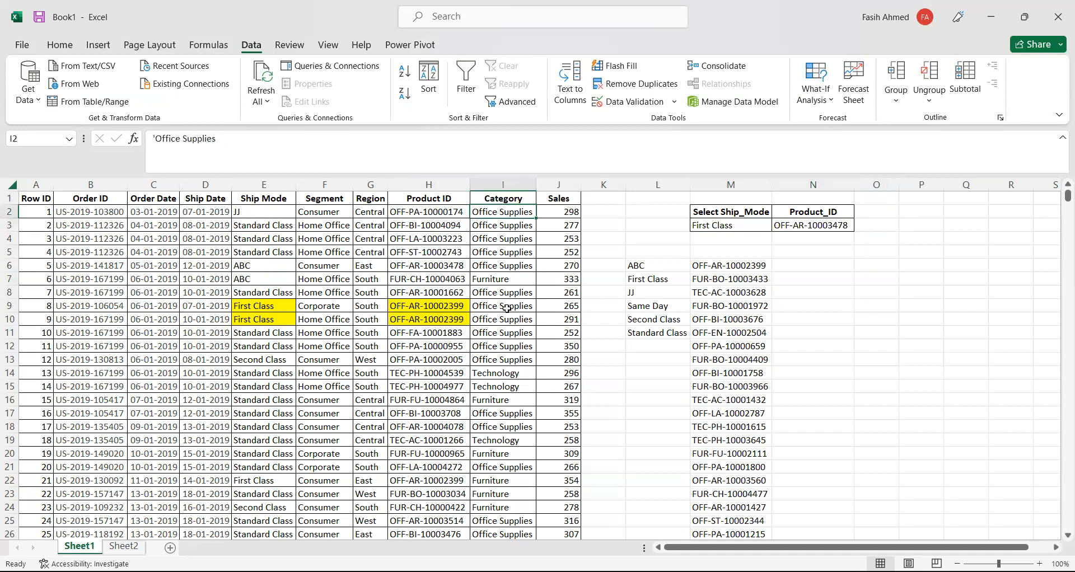
pyautogui.click(876, 226)
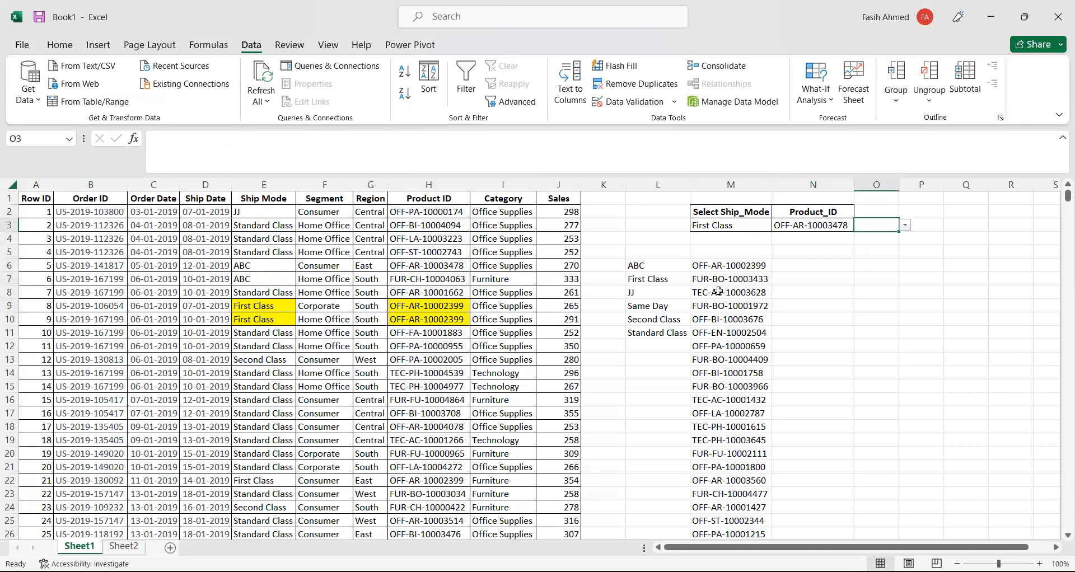
pyautogui.press('Down')
pyautogui.press('Down')
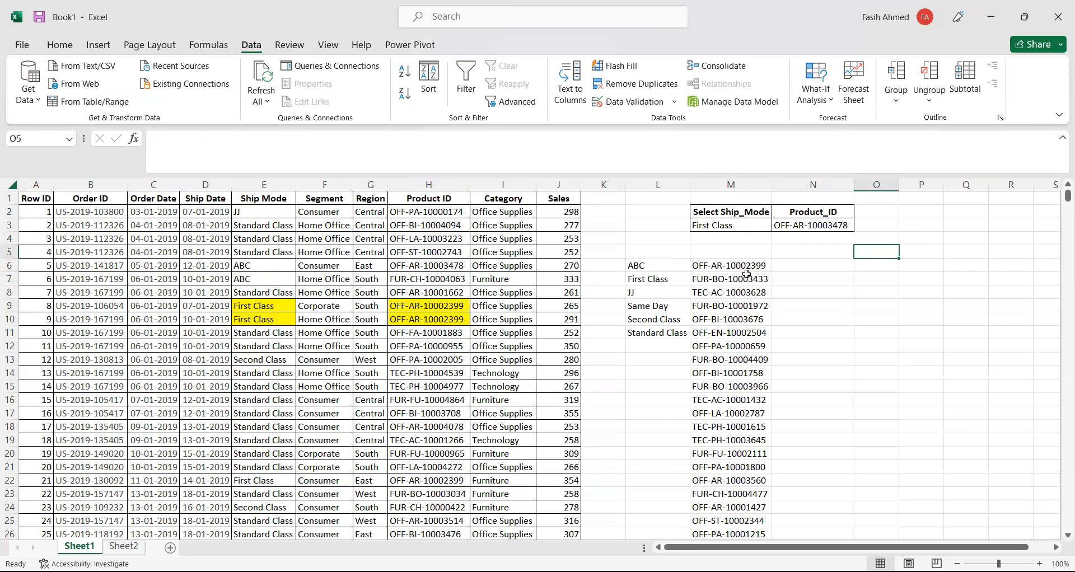
# Wrap the UNIQUE FILTER formula in M6 in SORT so that the Product IDs are listed in order.
pyautogui.click(726, 265)
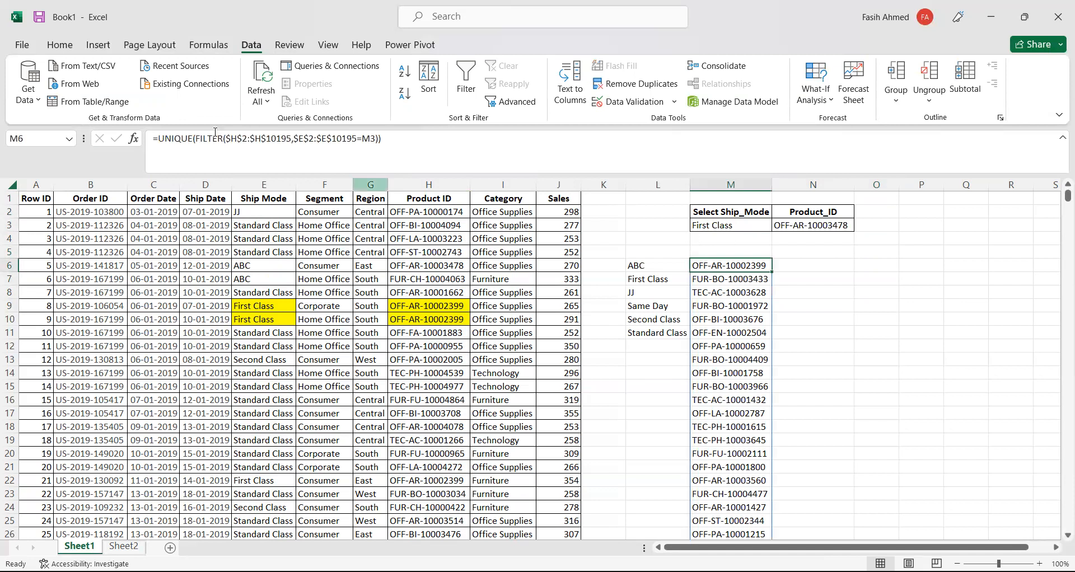
pyautogui.click(161, 139)
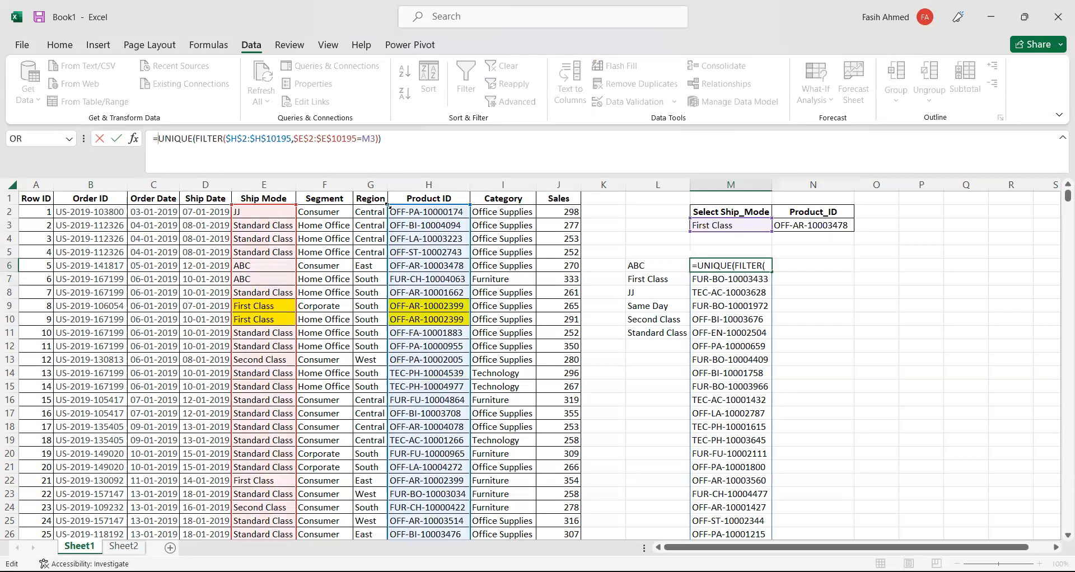
pyautogui.write('SORT(')
pyautogui.press('Return')
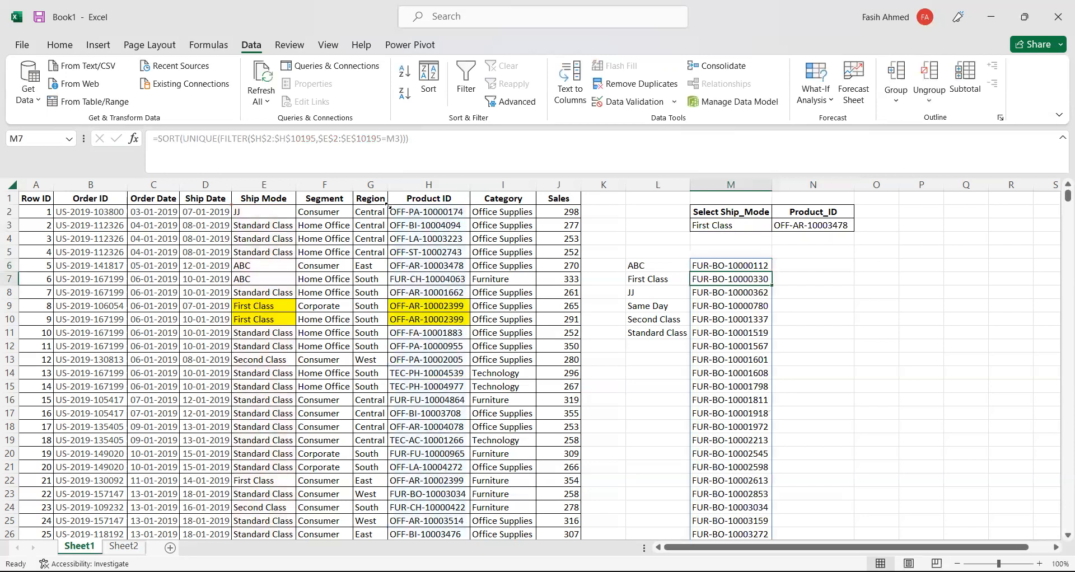
# Check the order of the spilled Product ID list in column M from M6 downward.
pyautogui.click(715, 265)
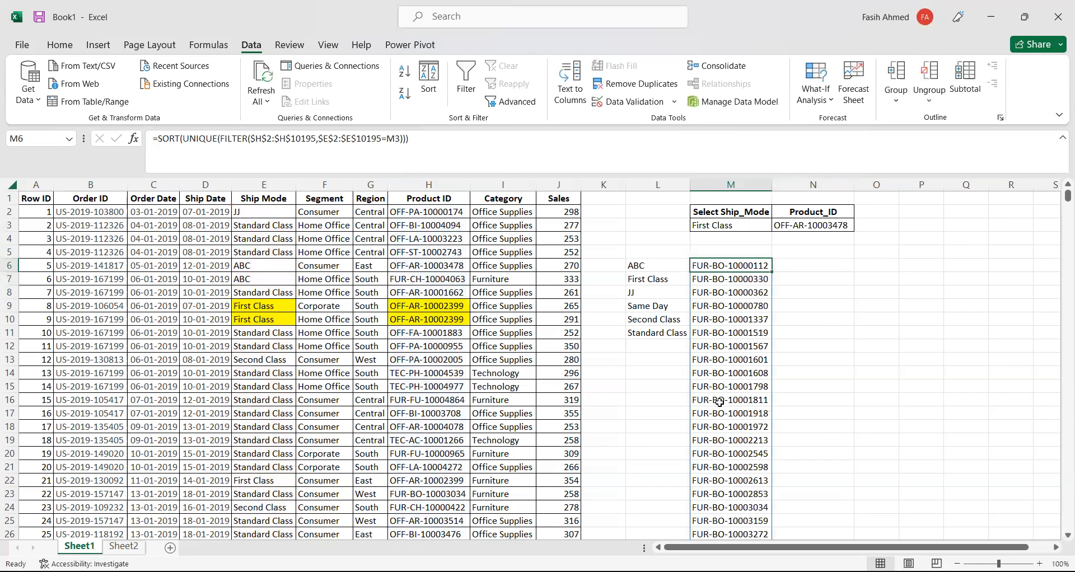
pyautogui.scroll(-17, 719, 402)
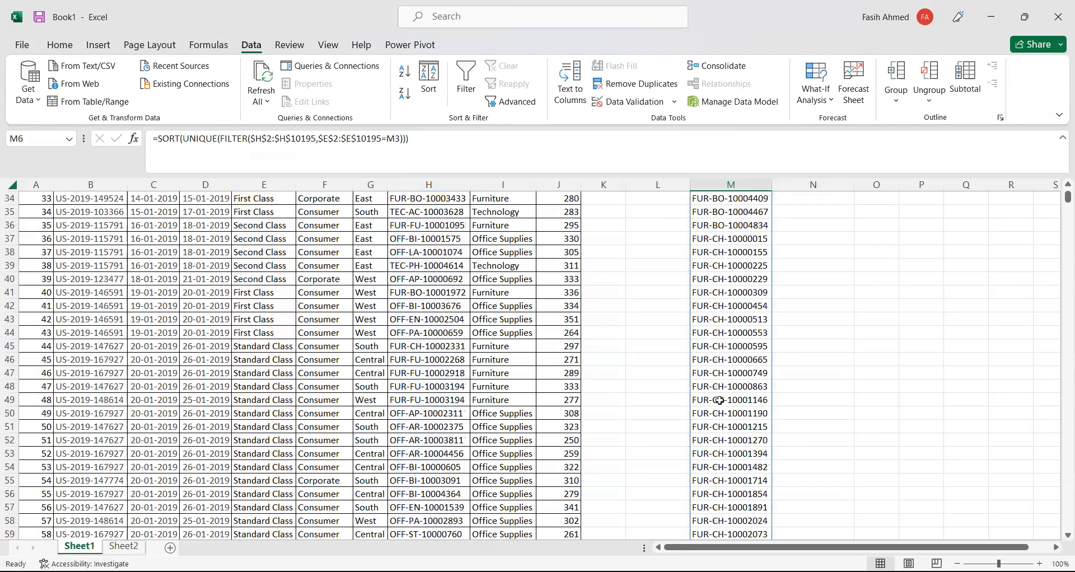
pyautogui.scroll(-20, 720, 405)
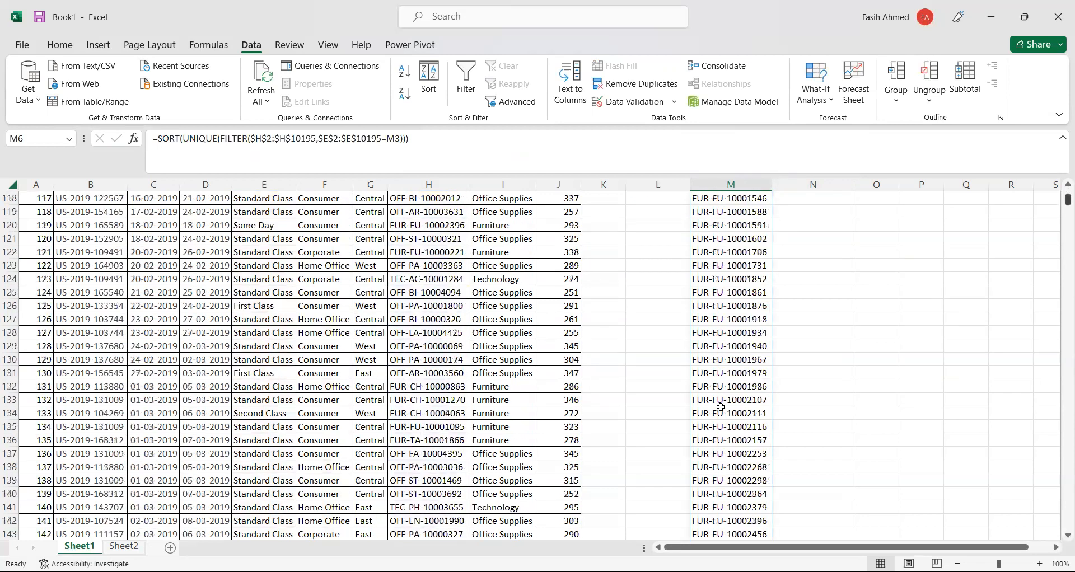
pyautogui.scroll(-20, 720, 407)
pyautogui.scroll(20, 720, 408)
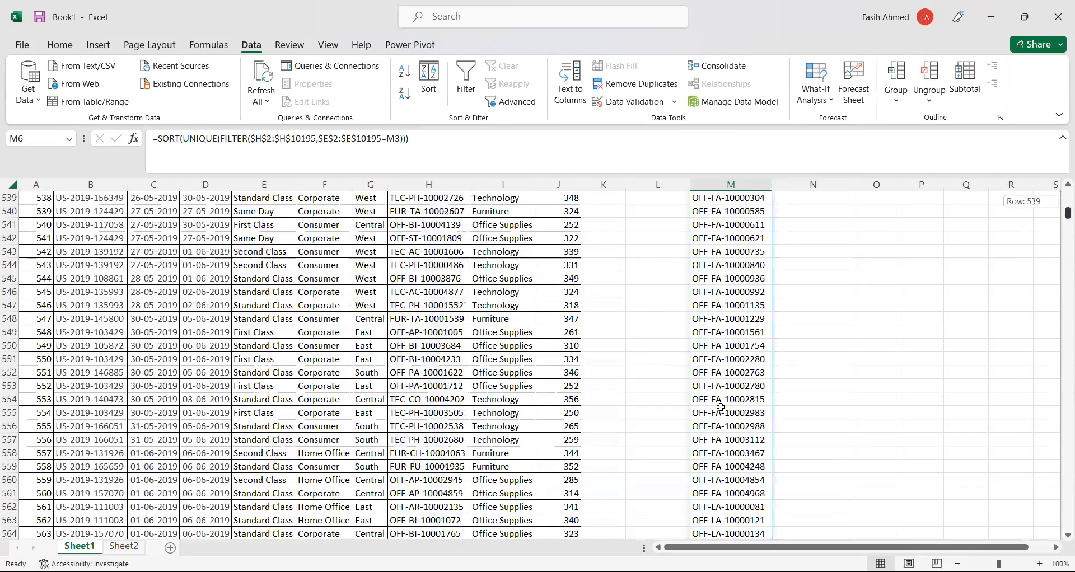
pyautogui.scroll(20, 721, 408)
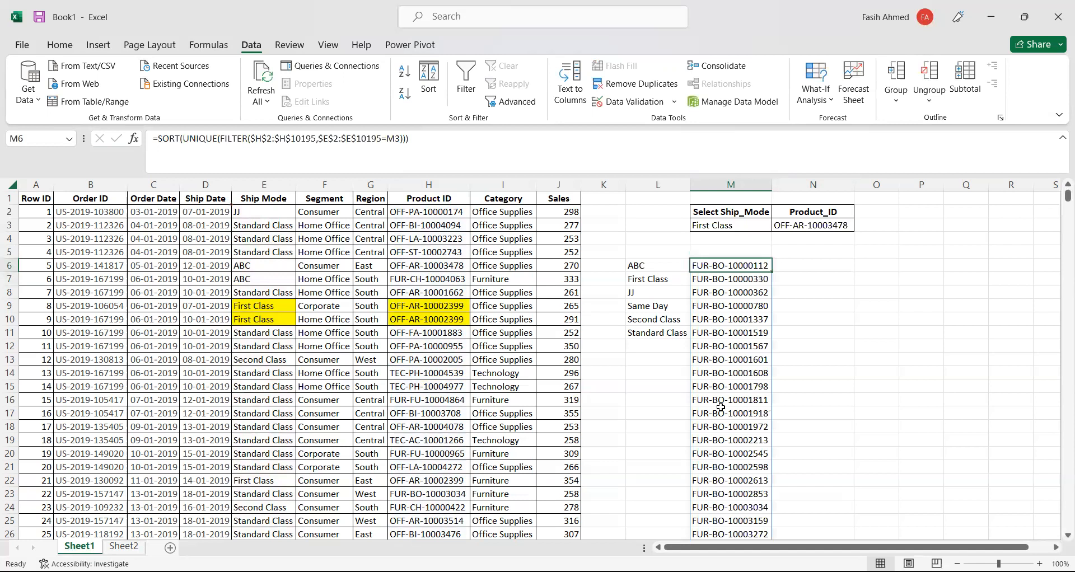